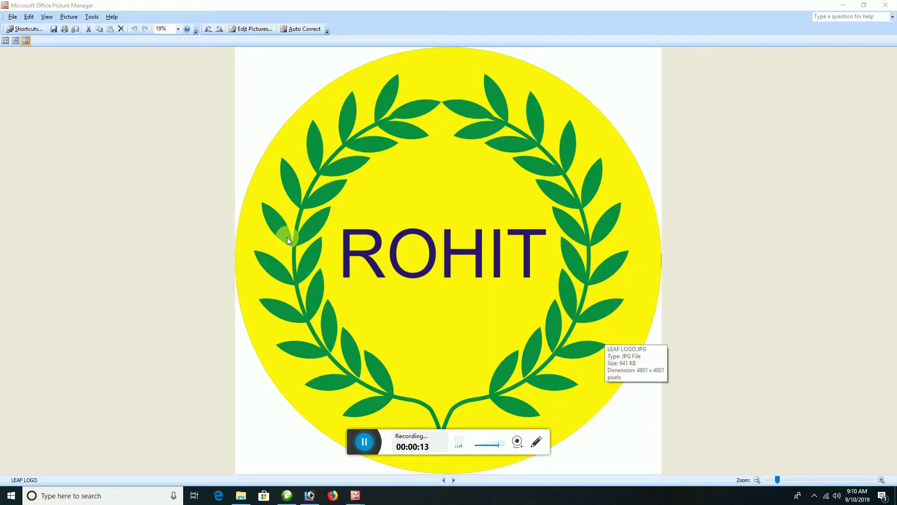
Close the current picture, open the dre image from the desktop and examine its circular leaf-wreath logo as a reference.
click(890, 7)
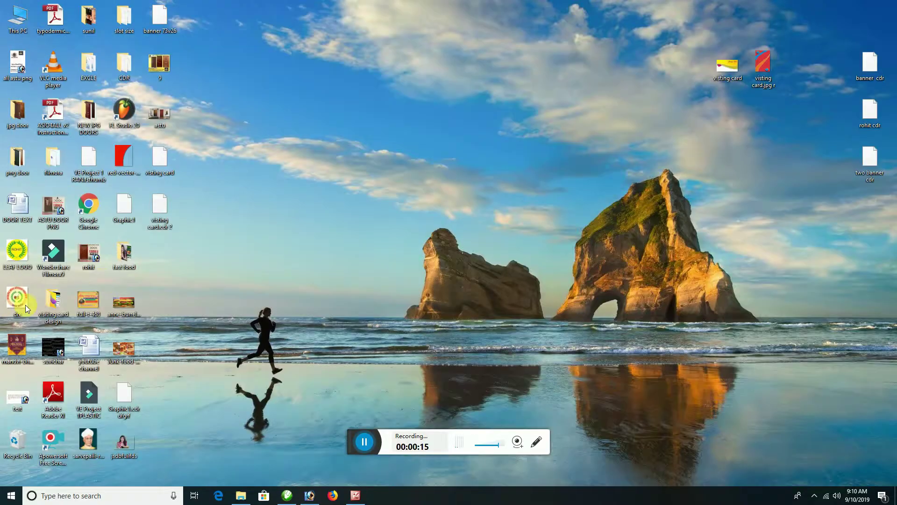
mouse_move(19, 297)
double_click(19, 297)
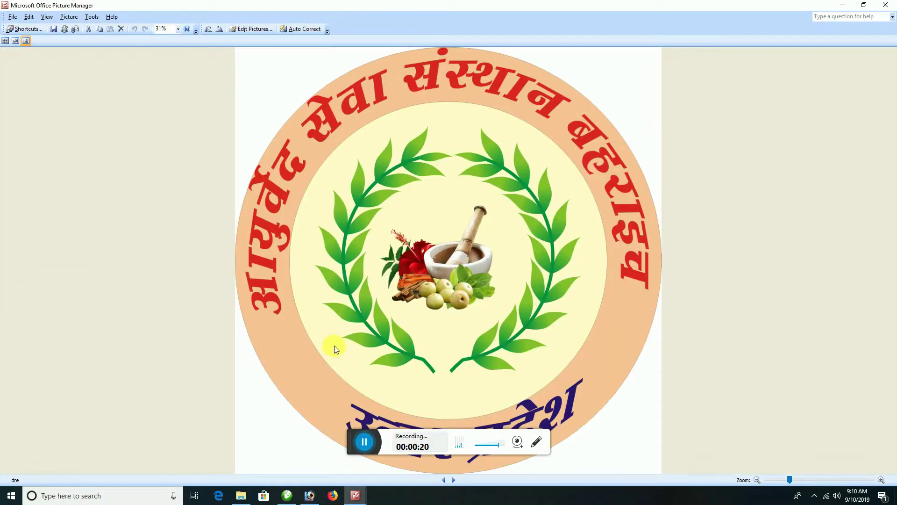
mouse_move(335, 348)
click(843, 5)
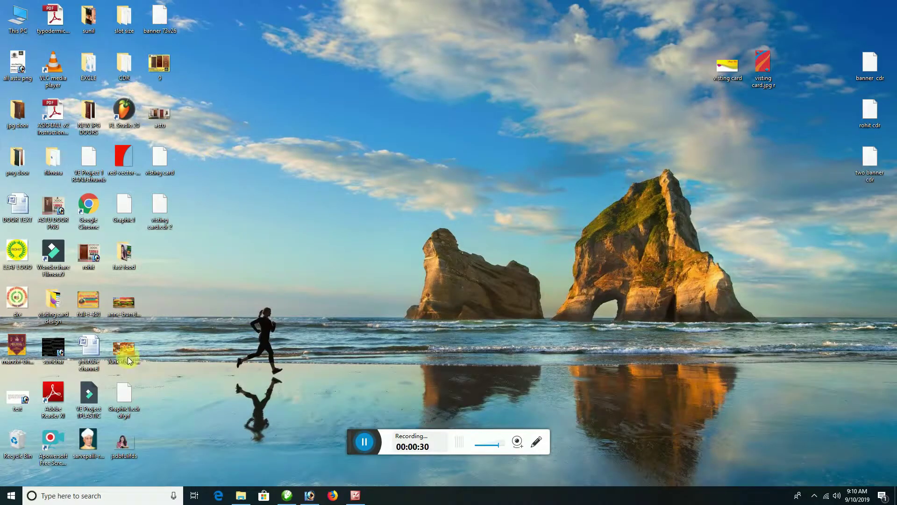
right_click(301, 167)
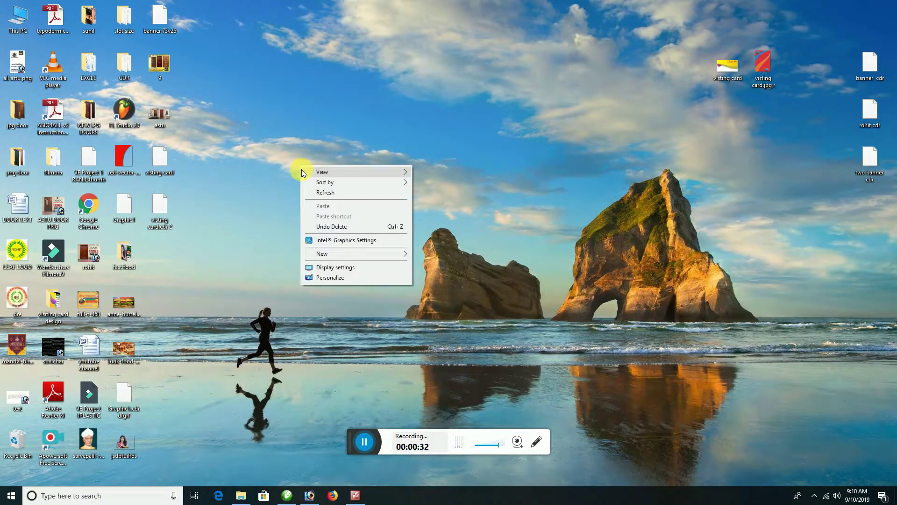
click(338, 194)
right_click(338, 195)
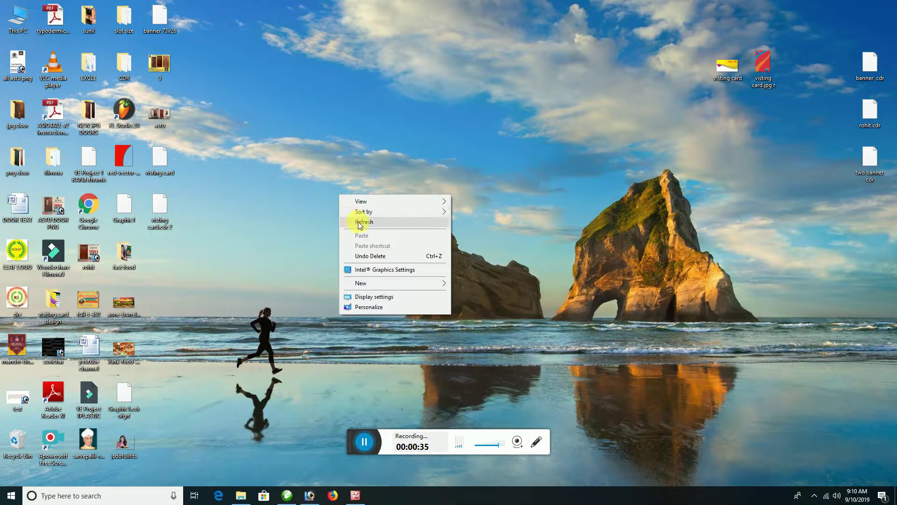
click(358, 222)
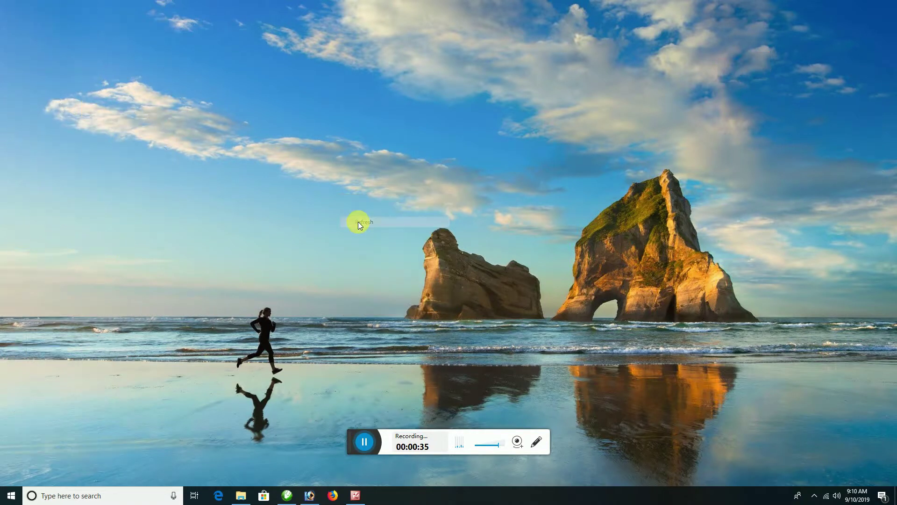
right_click(313, 206)
click(338, 234)
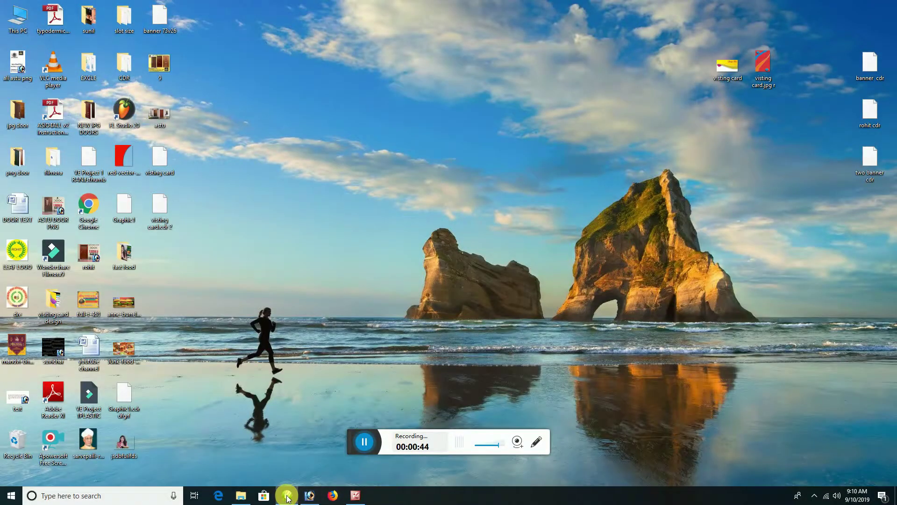
Switch to CorelDRAW and draw a circle about 4.1 inches in diameter beside the page's left edge.
click(287, 496)
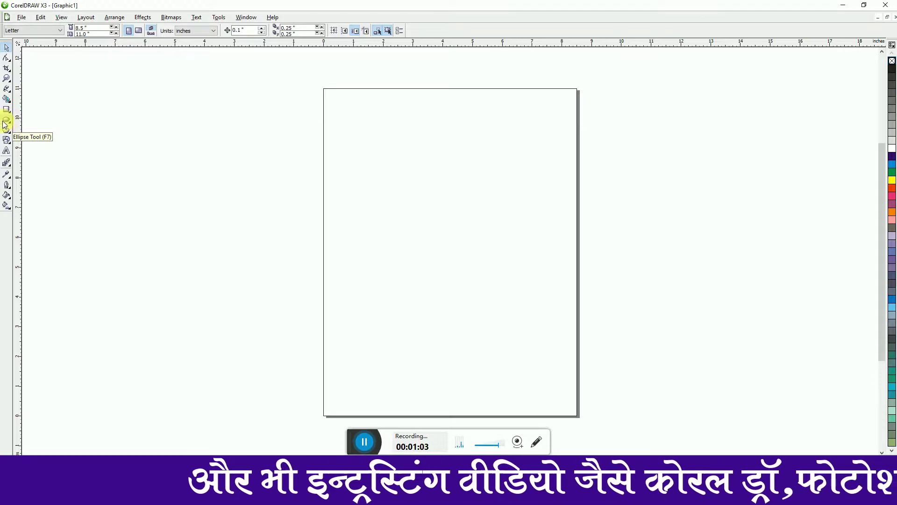
click(6, 121)
drag(168, 154, 278, 279)
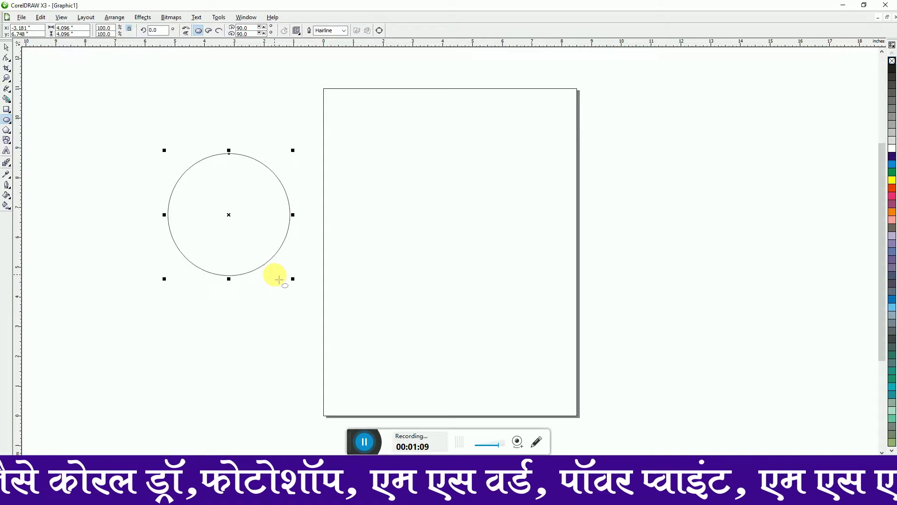
click(7, 48)
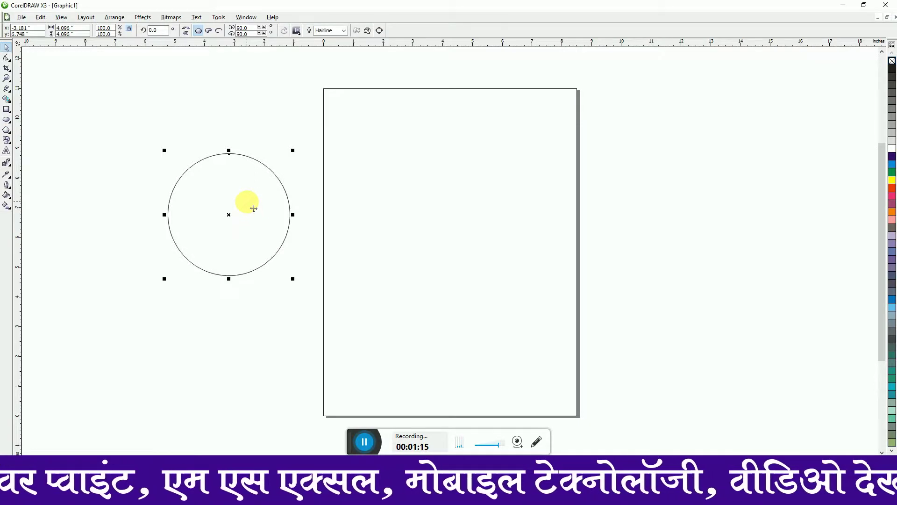
Duplicate the circle in place and nudge the copy about 3.1 inches to the right so the two circles partly overlap.
key(KP_Add)
key(Right)
key(Right)
key(Right)
key(Right)
key(Right)
key(Right)
key(Right)
key(Right)
key(Right)
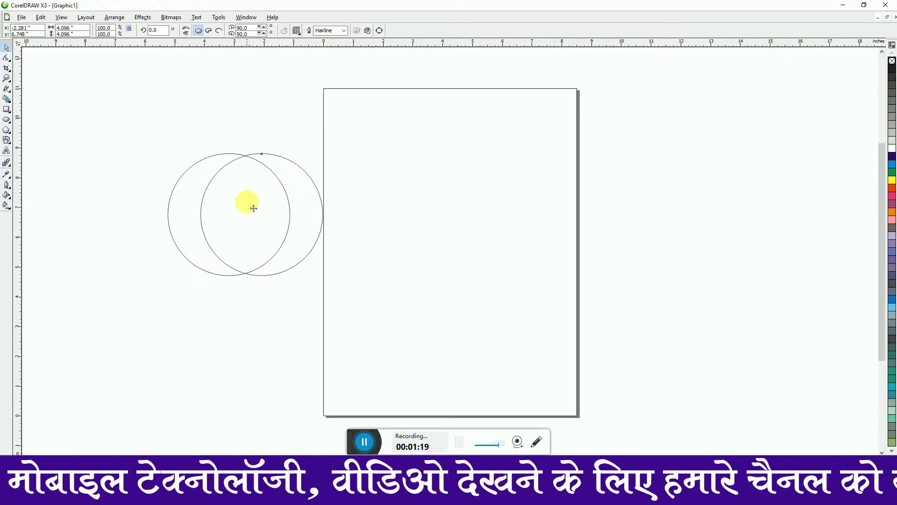
key(Right)
key(Right)
key(Right)
key(Right)
key(Right)
key(Right)
key(Right)
key(Right)
key(Right)
key(Right)
key(Right)
key(Right)
key(Right)
key(Right)
key(Right)
key(Right)
key(Right)
key(Right)
key(Right)
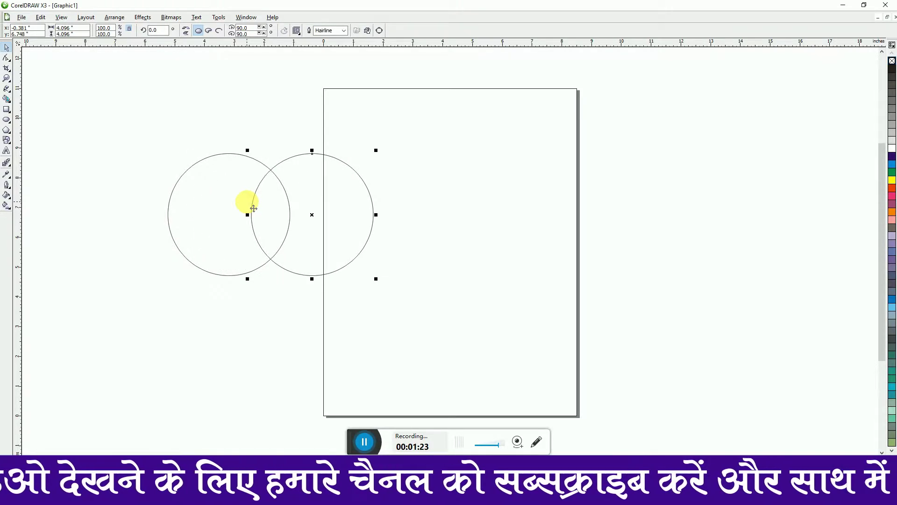
key(Right)
key(Right)
key(Right)
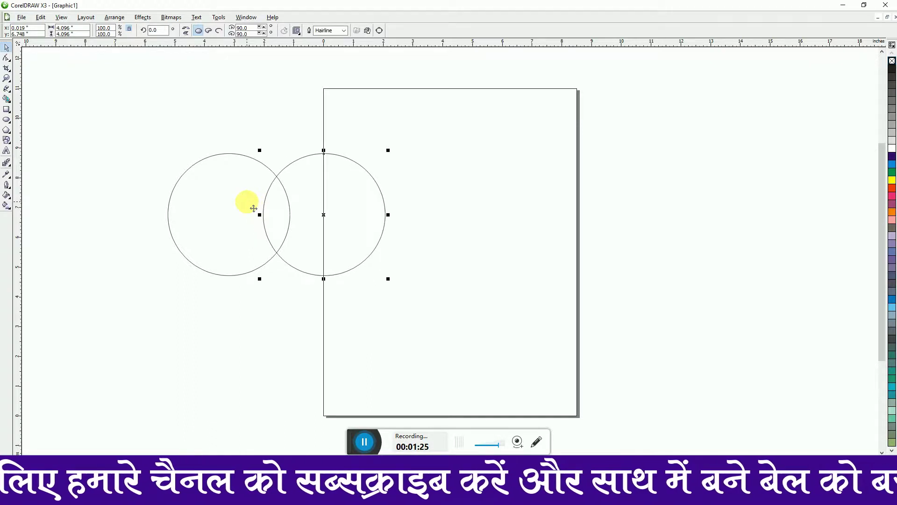
key(Left)
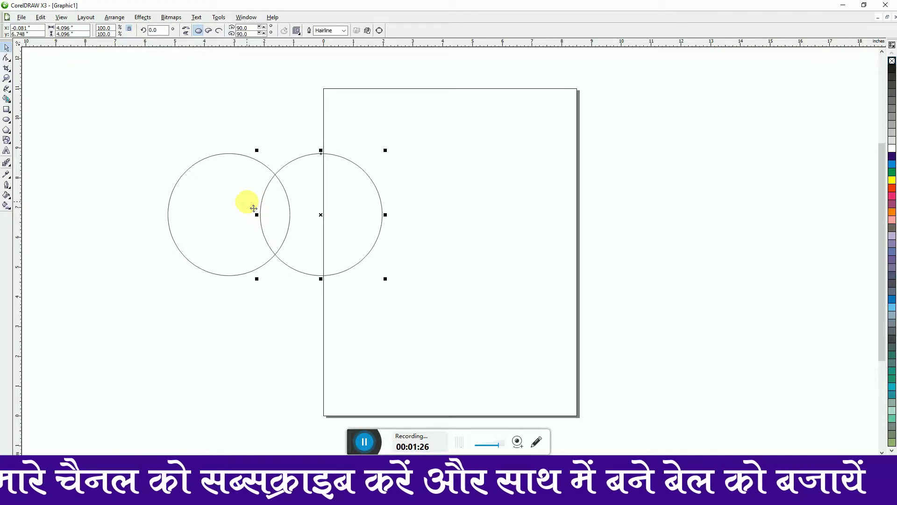
Intersect the two circles to create a leaf shape and move both circles away from it.
double_click(4, 49)
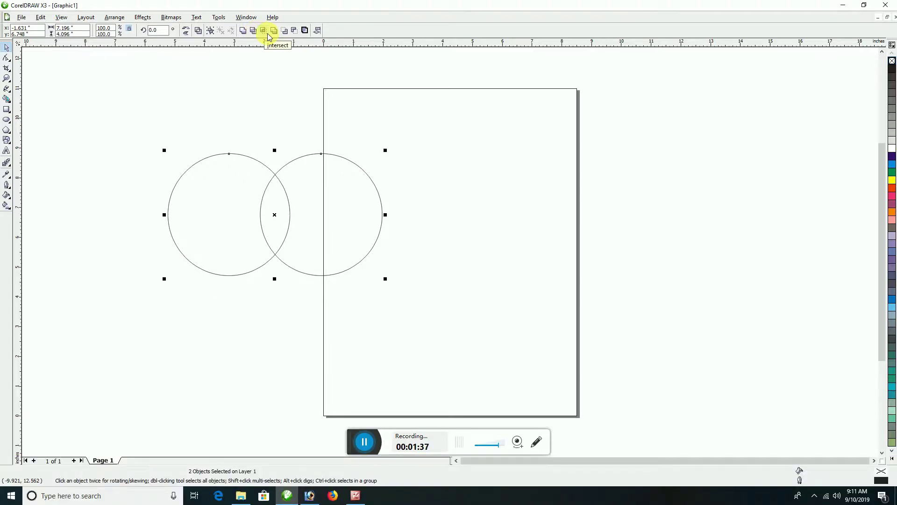
click(264, 31)
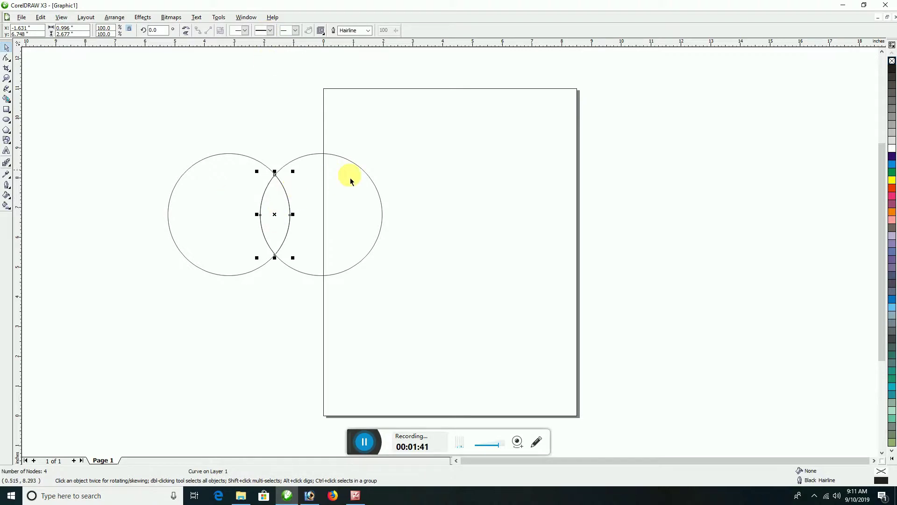
drag(351, 181, 587, 184)
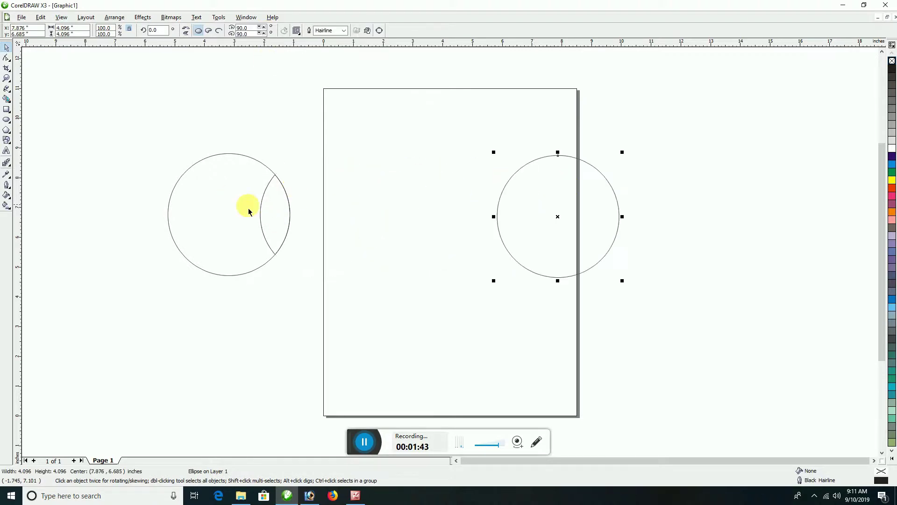
drag(201, 195, 117, 199)
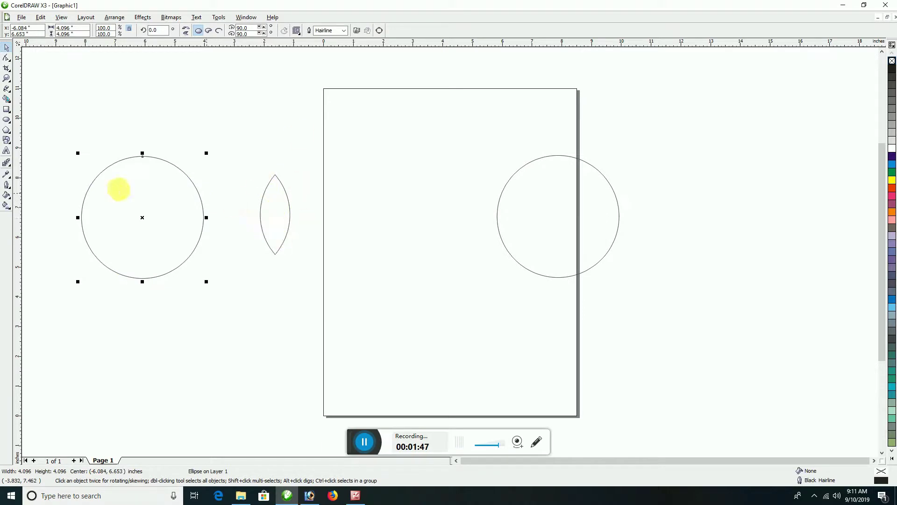
Delete the circle overlapping the page's right edge and move the remaining circle onto the upper half of the page.
click(498, 214)
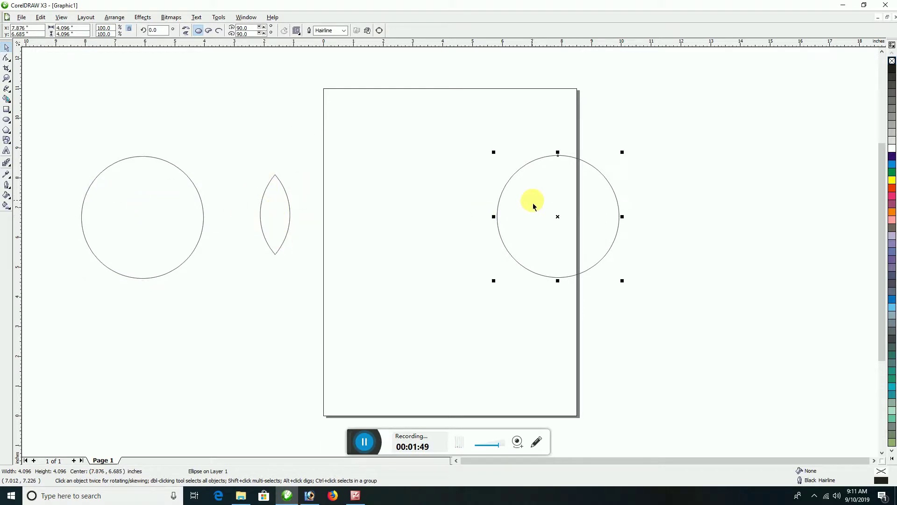
key(Delete)
drag(161, 201, 470, 189)
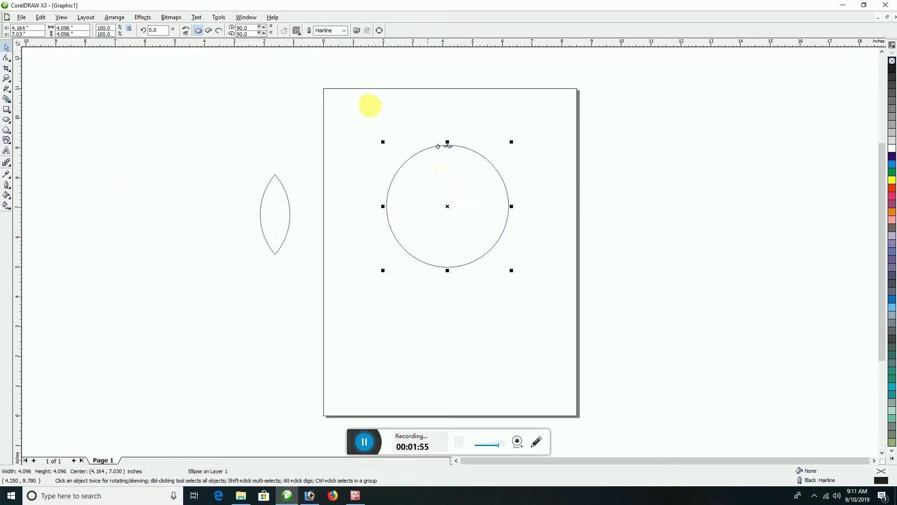
Give the circle on the page a 4.0 pt green outline.
click(344, 31)
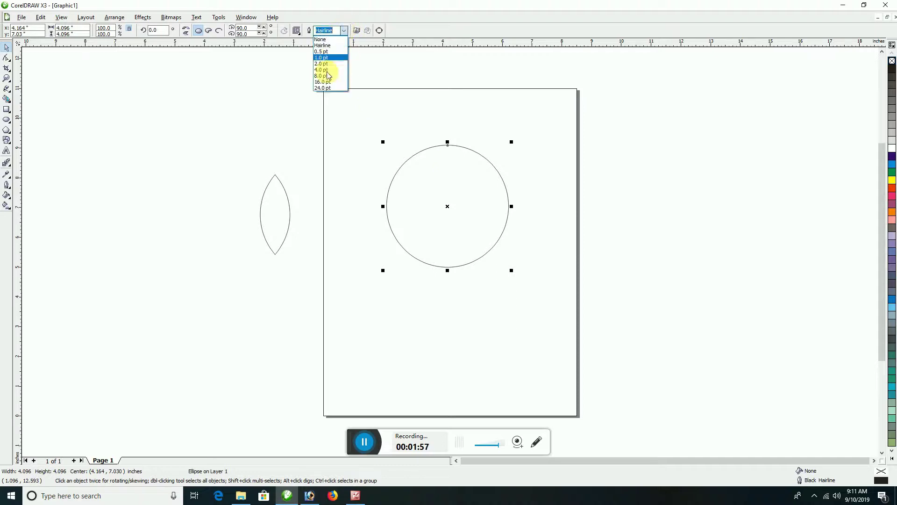
click(326, 69)
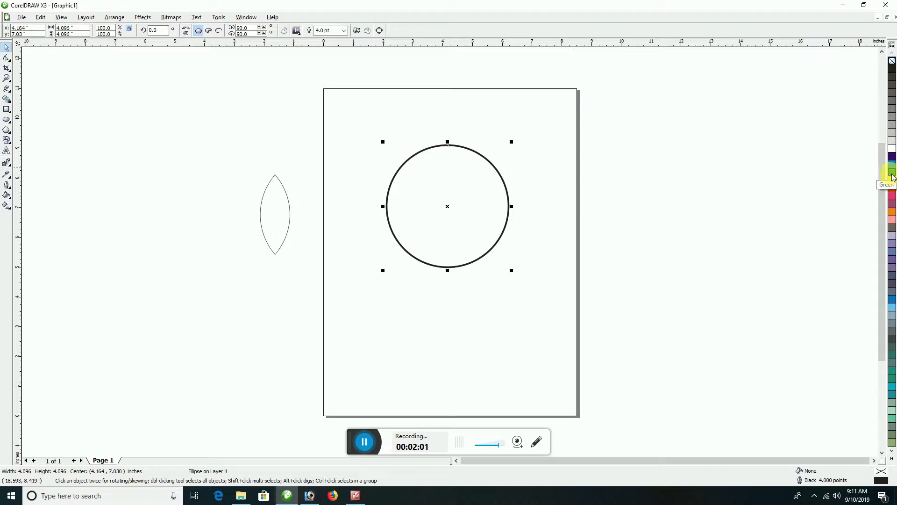
right_click(892, 176)
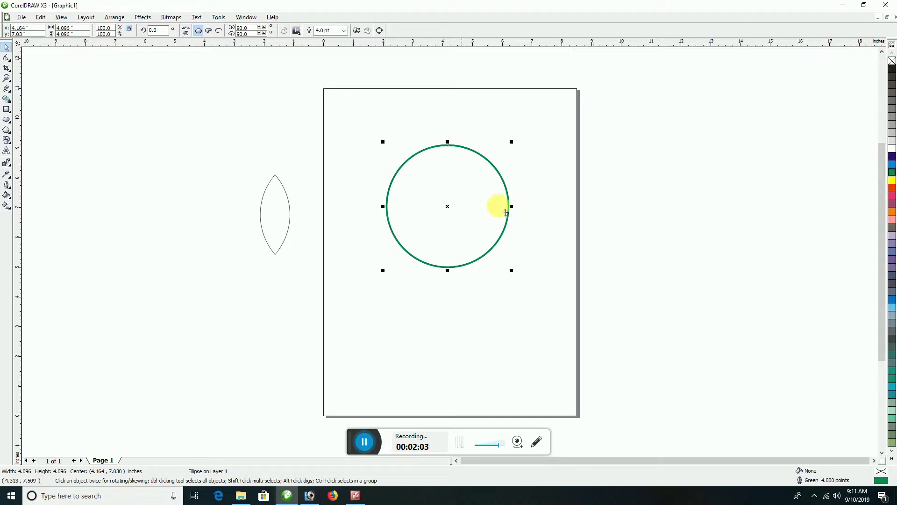
Move the leaf shape farther left of the page and rotate it about 33 degrees counterclockwise.
click(283, 202)
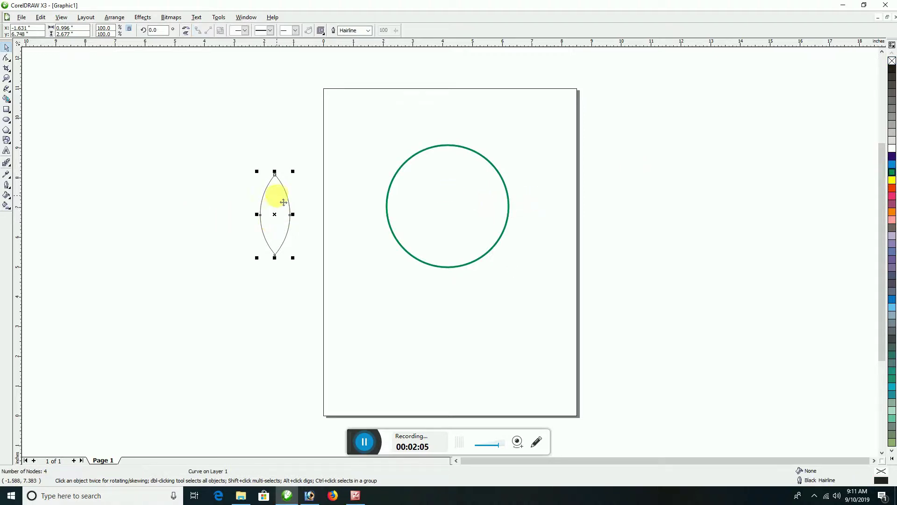
drag(283, 199, 181, 203)
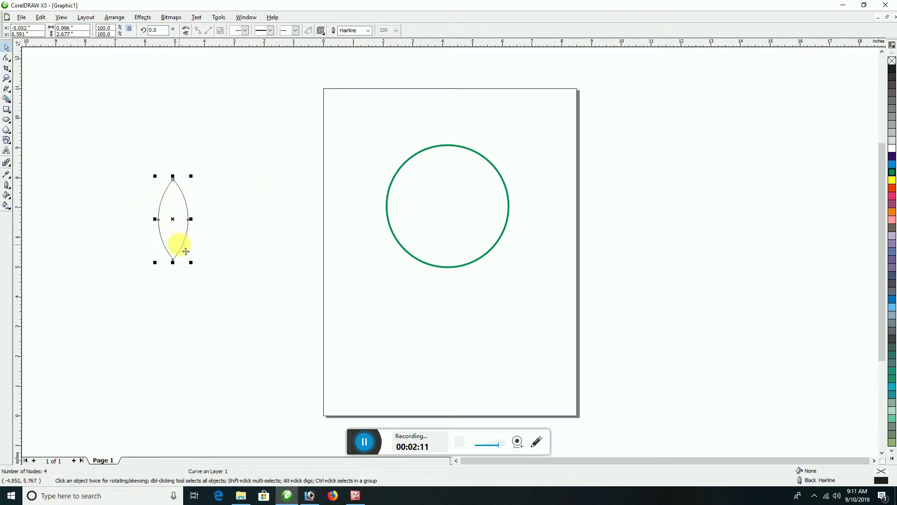
click(181, 213)
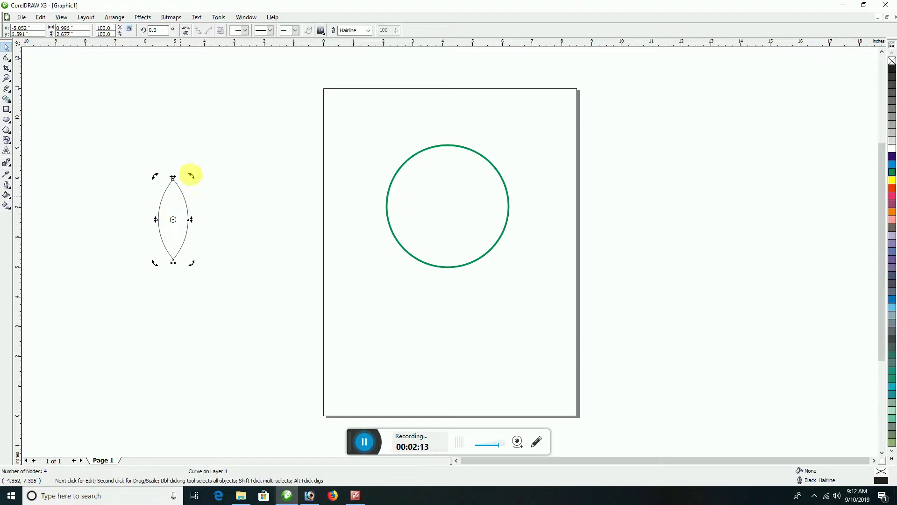
drag(192, 175, 166, 178)
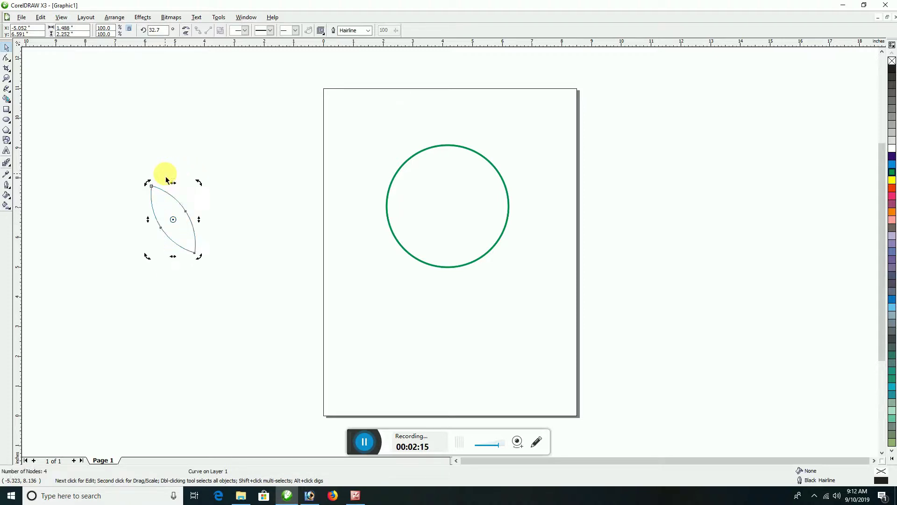
Fill the leaf shape with green and remove its outline.
click(891, 172)
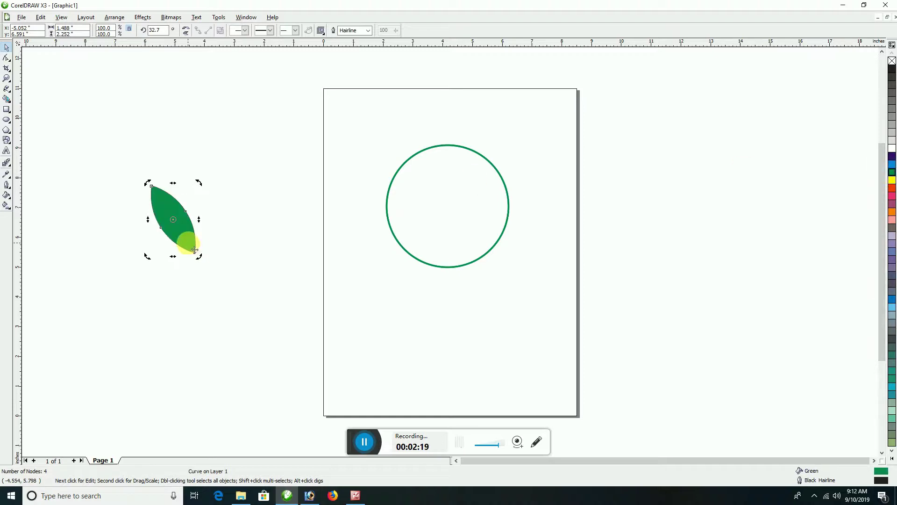
right_click(891, 61)
scroll(187, 228, up, 2)
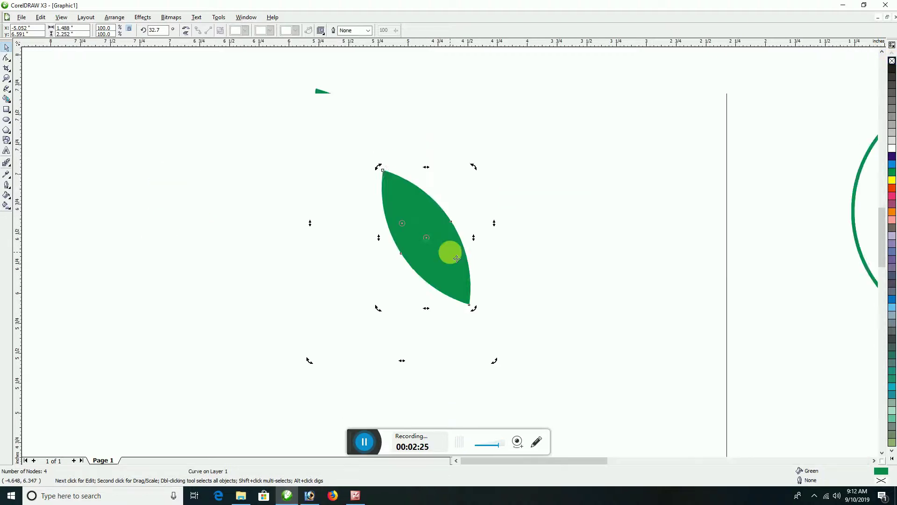
scroll(457, 258, up, 2)
scroll(464, 244, down, 4)
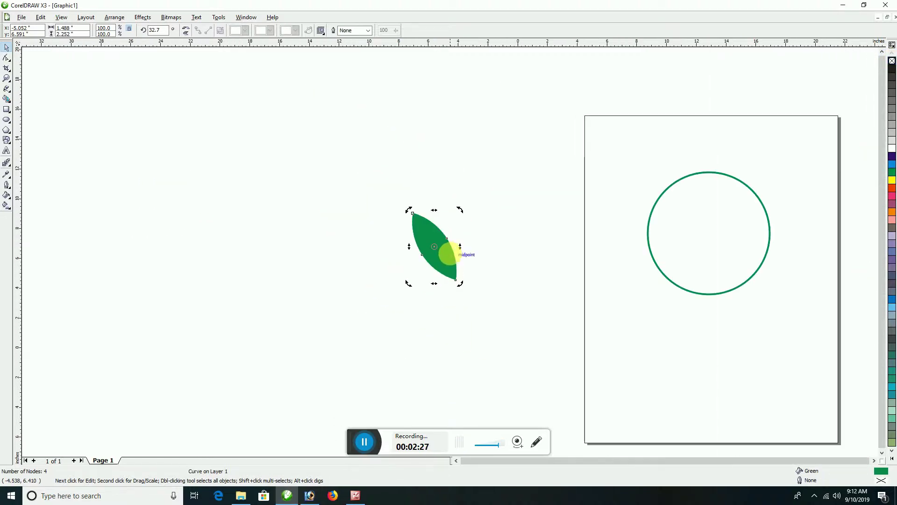
scroll(451, 253, down, 2)
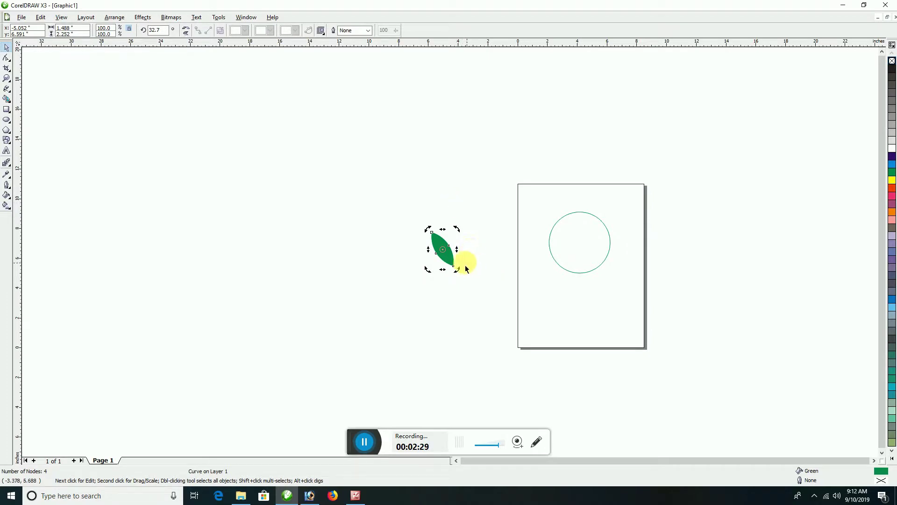
click(420, 282)
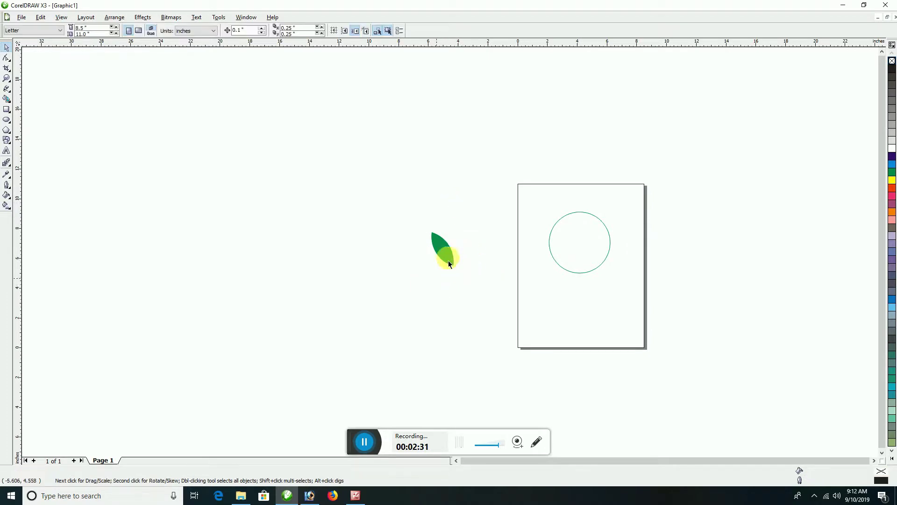
Move the green leaf far to the left of the page into empty space, about 14.5 inches away from its place.
drag(445, 256, 247, 226)
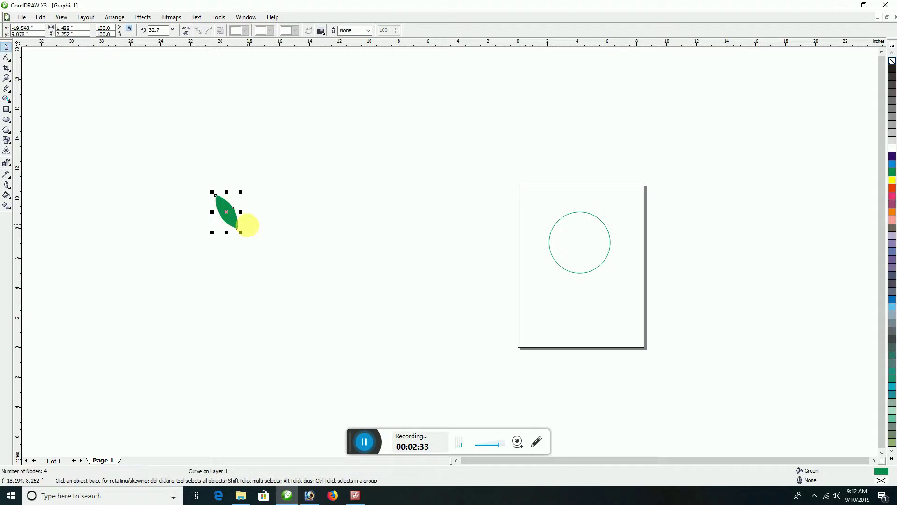
scroll(453, 252, up, 1)
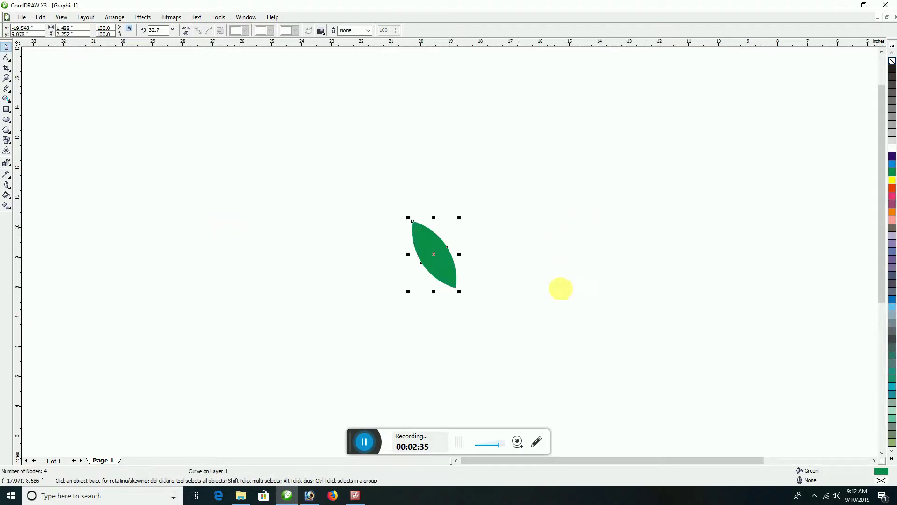
scroll(451, 258, down, 1)
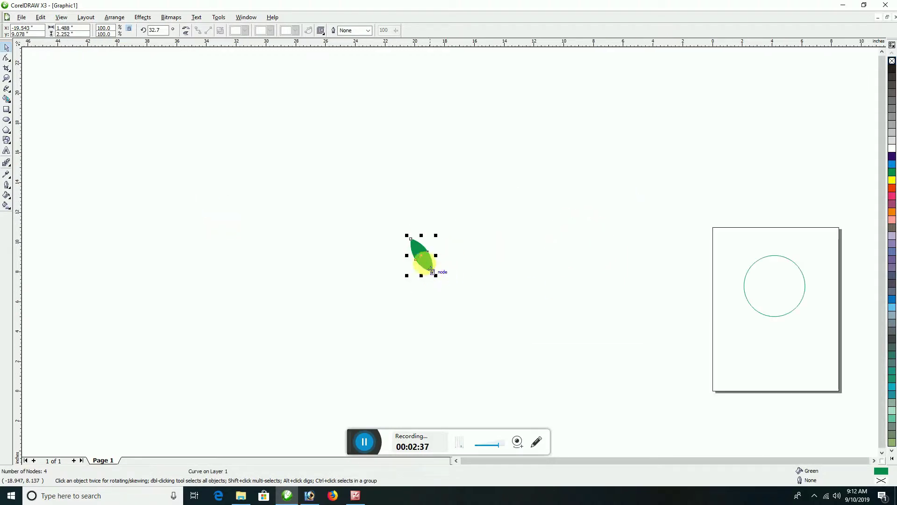
Apply a linear fountain fill to the leaf that runs from green to light green toward its lower tip.
mouse_move(432, 269)
mouse_down()
mouse_move(432, 262)
mouse_move(432, 270)
mouse_up()
click(7, 205)
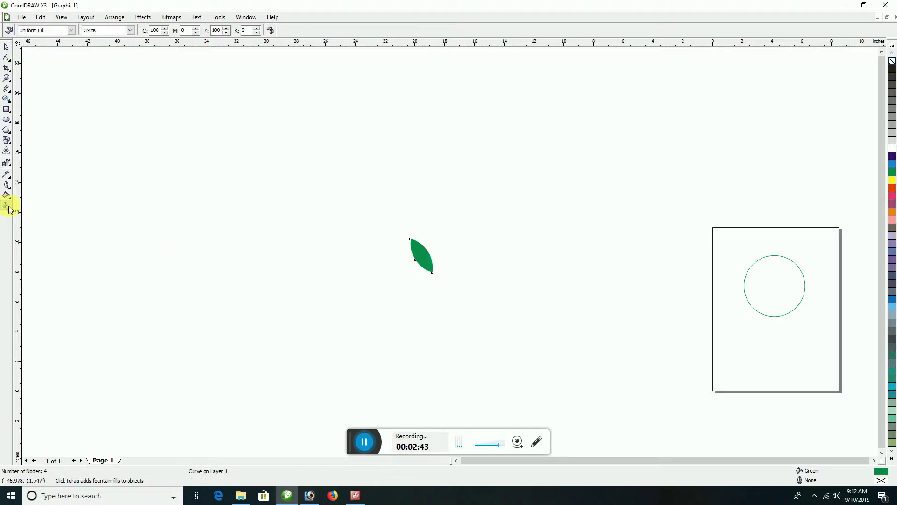
scroll(451, 258, up, 2)
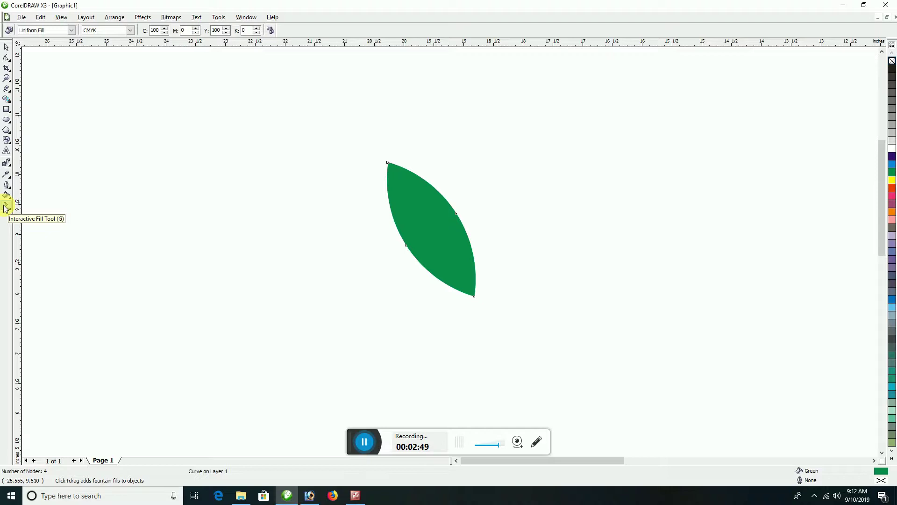
drag(427, 241, 473, 296)
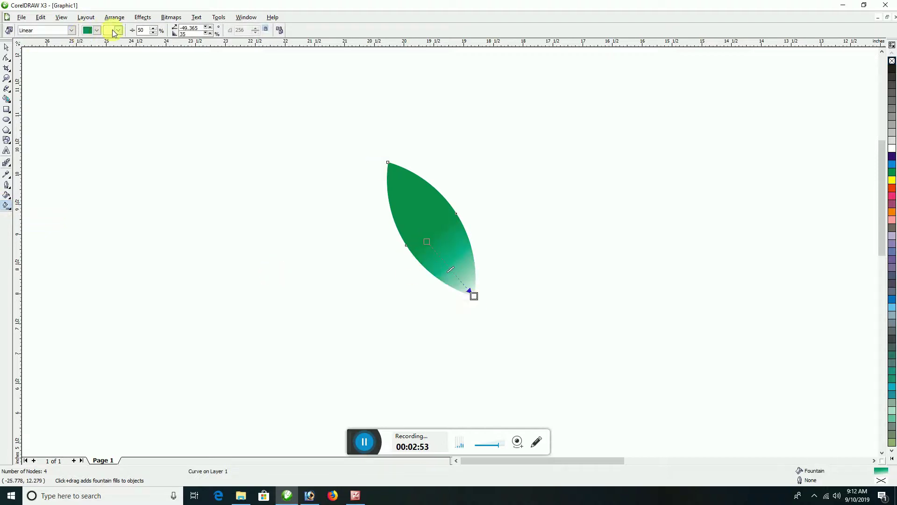
click(112, 35)
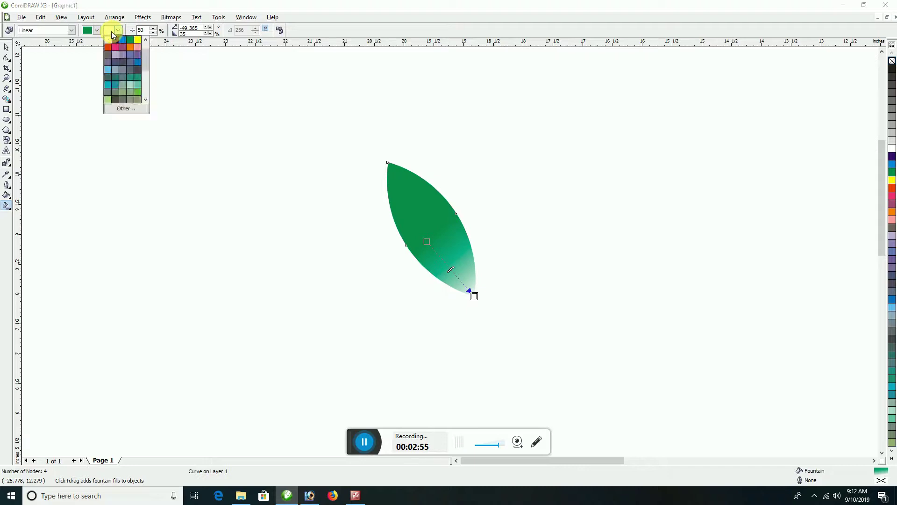
click(139, 96)
Adjust the leaf's linear gradient to about 123 degrees, with light green in the upper part and dark green at the lower tip.
mouse_move(421, 211)
mouse_down()
mouse_move(412, 200)
mouse_move(420, 223)
mouse_up()
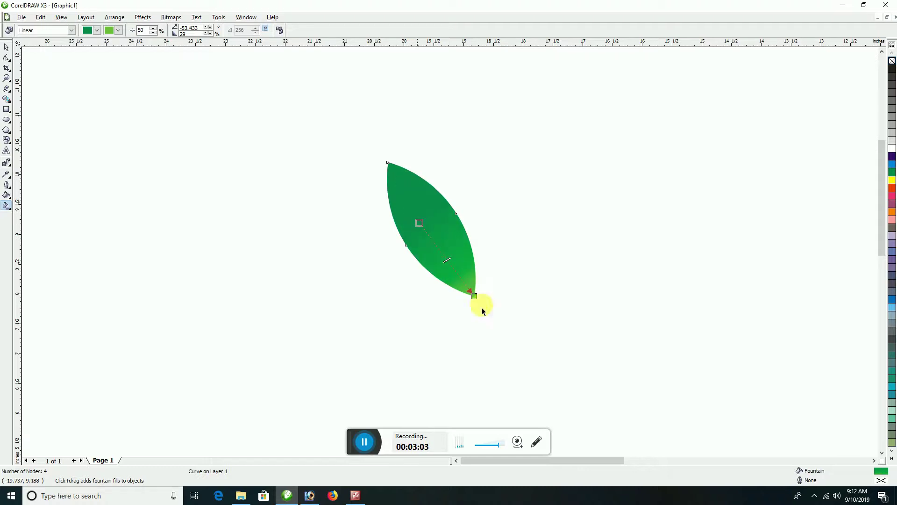
mouse_move(477, 299)
mouse_down()
mouse_move(462, 271)
mouse_move(469, 285)
mouse_up()
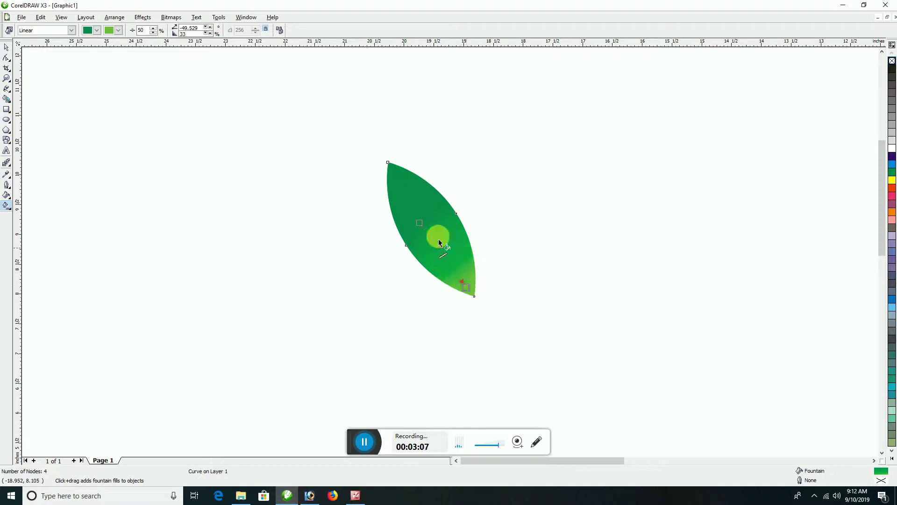
drag(420, 223, 411, 197)
drag(464, 282, 451, 268)
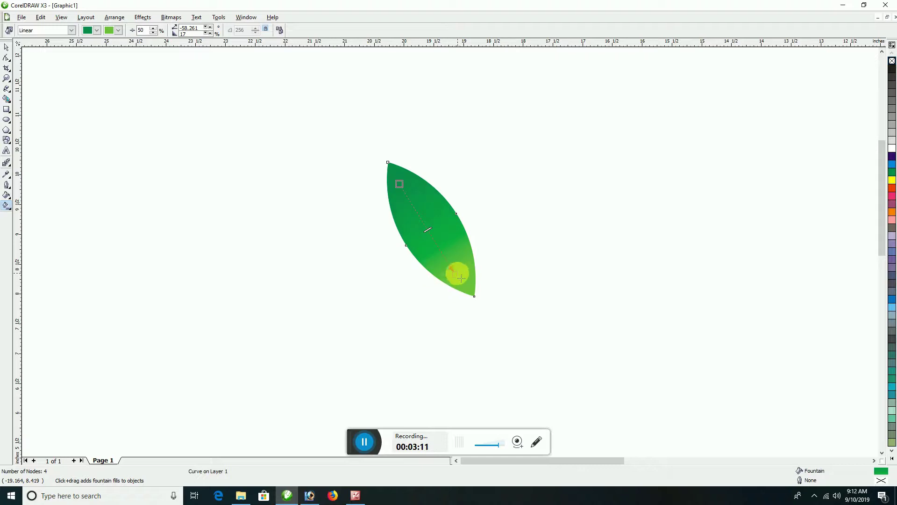
drag(455, 275, 422, 217)
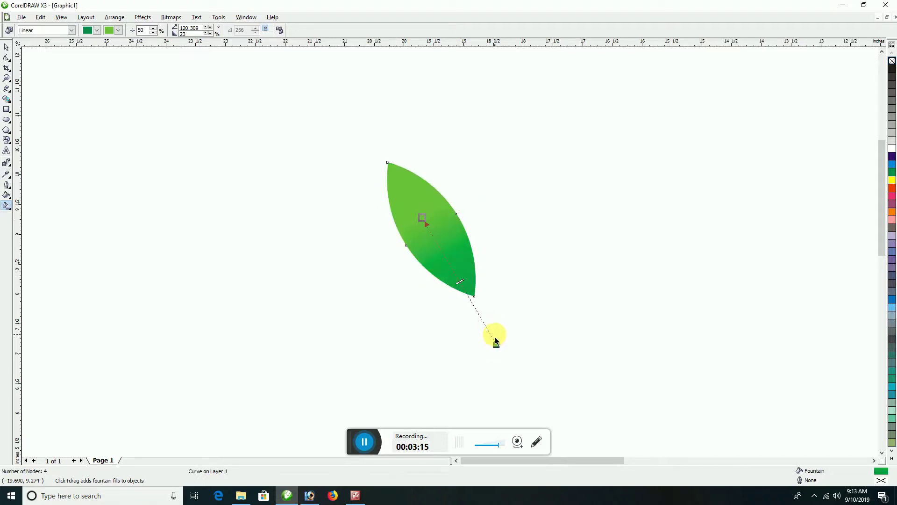
drag(496, 345, 472, 291)
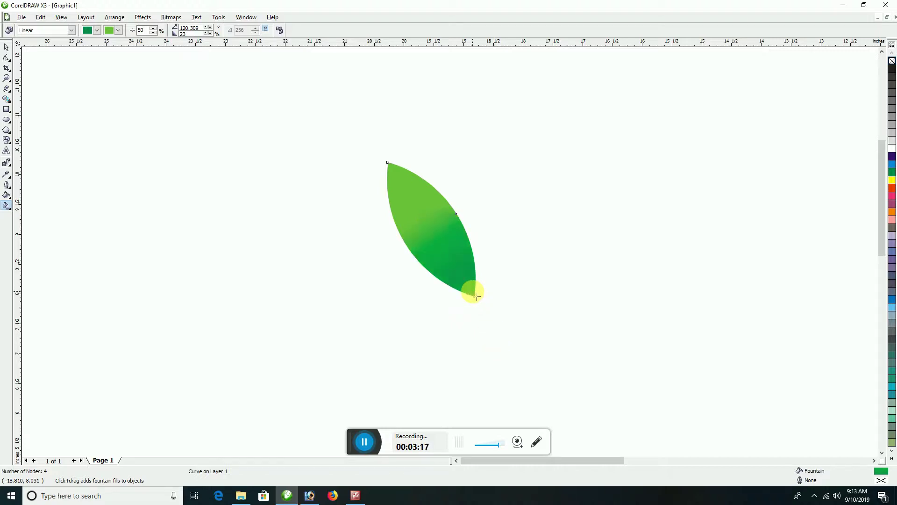
drag(423, 217, 413, 203)
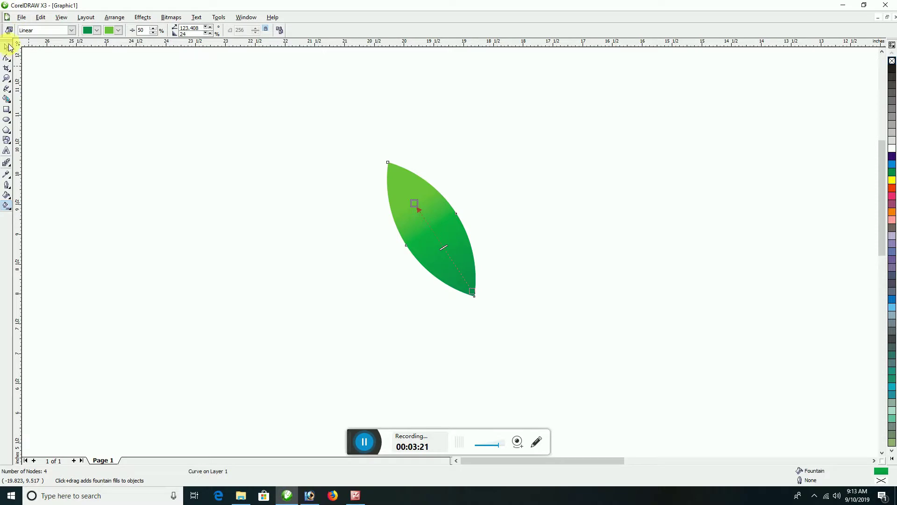
Make a horizontally mirrored copy of the leaf and move it about 1.6 inches right, beside the original.
click(9, 46)
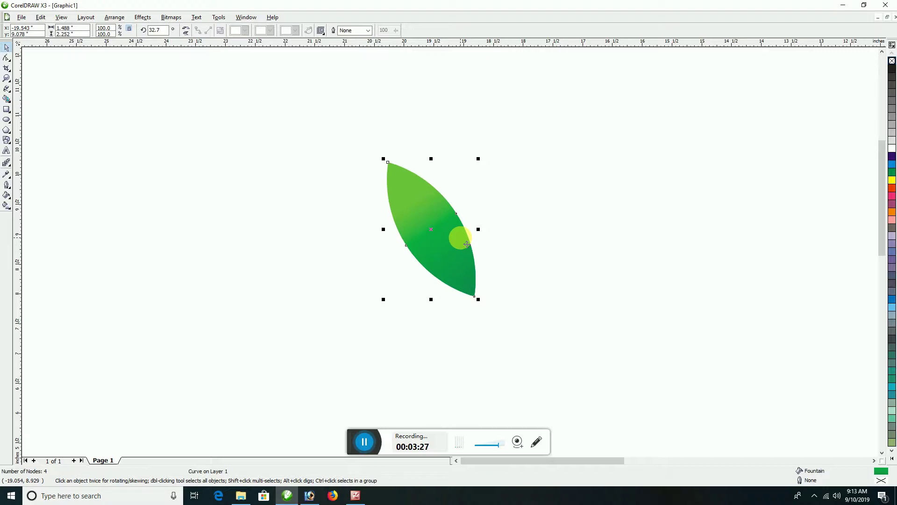
click(186, 30)
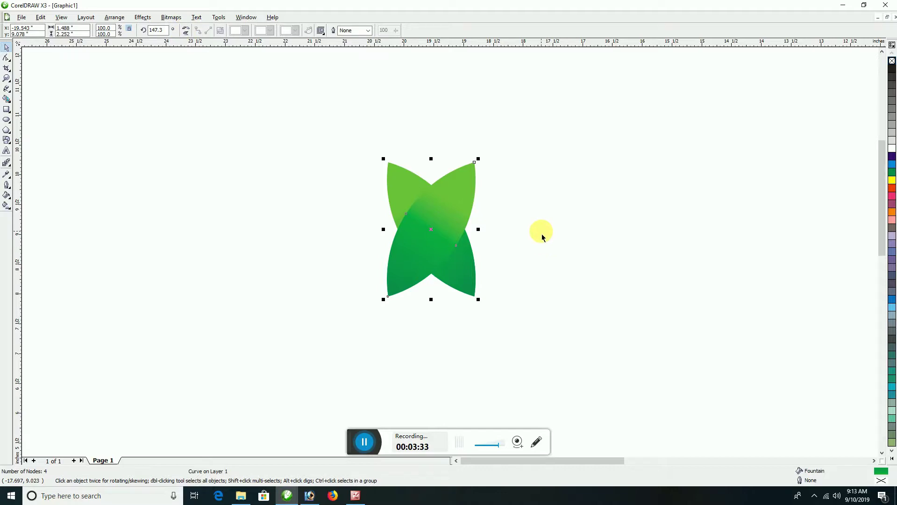
key(Right)
key(Right)
key(Right)
key(Right)
key(Right)
key(Right)
key(Right)
key(Right)
key(Right)
key(Right)
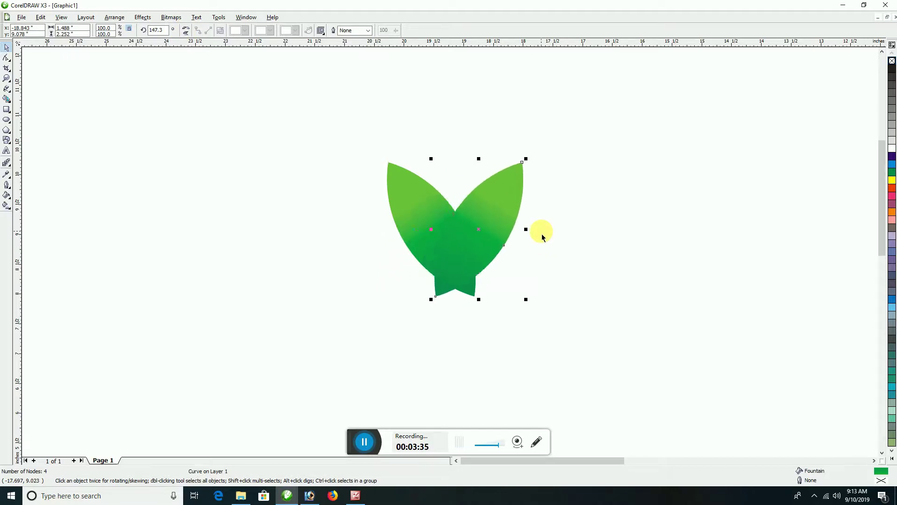
key(Right)
key(Right)
key(Right)
key(Right)
key(Right)
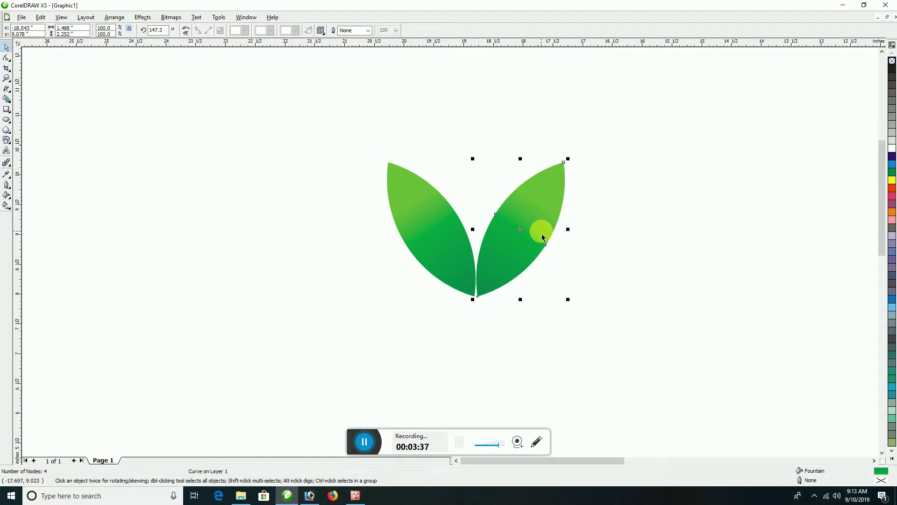
key(Right)
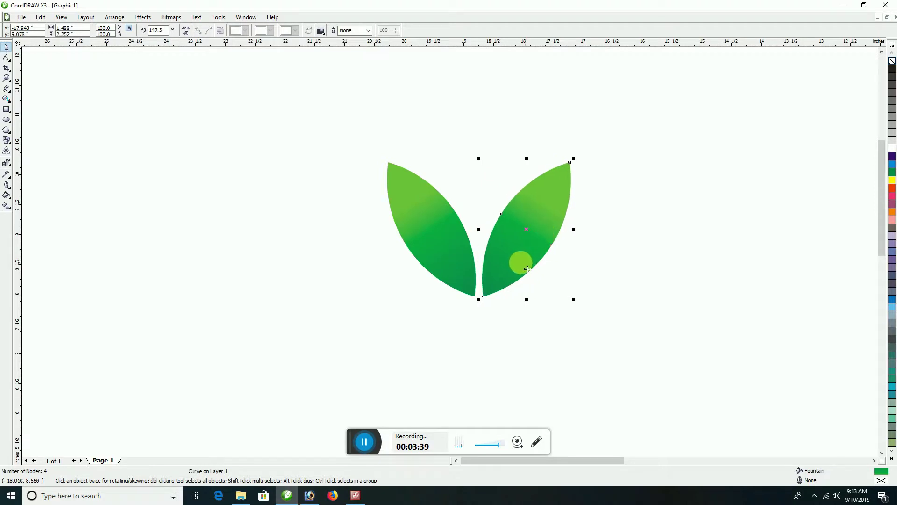
Rotate the mirrored leaf about 15.5 degrees clockwise and delete the original leaf.
drag(517, 262, 516, 261)
click(544, 219)
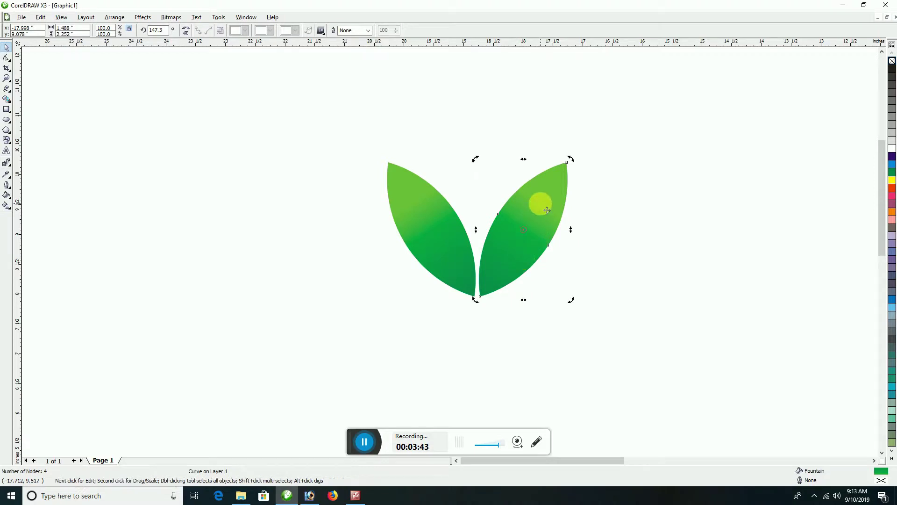
drag(571, 160, 588, 174)
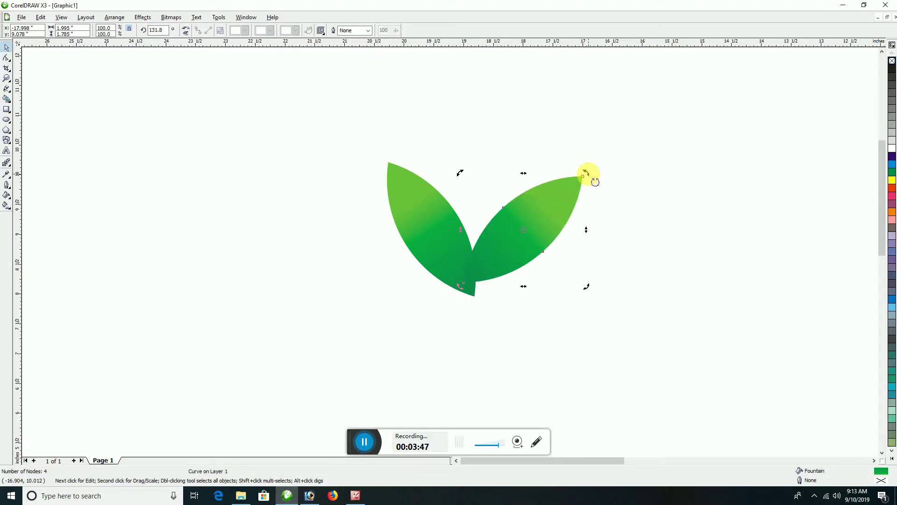
click(400, 183)
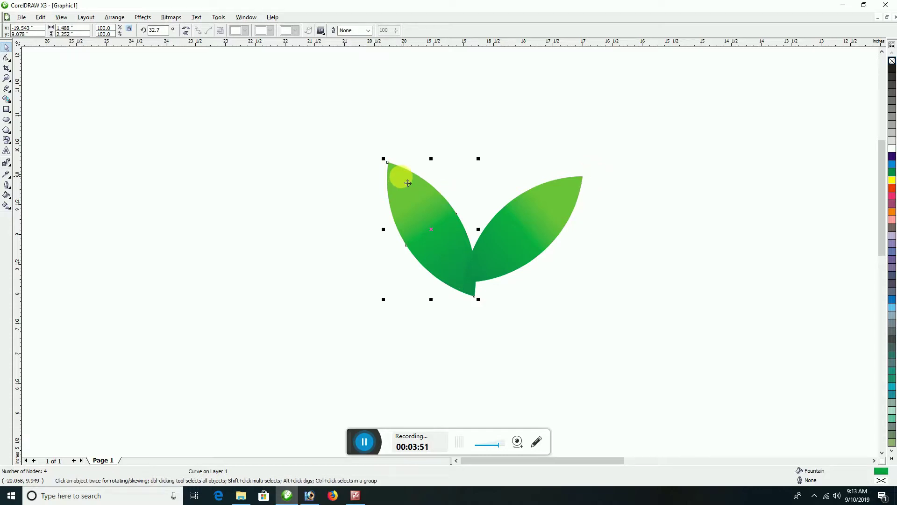
key(Delete)
Make a horizontally mirrored copy of the rotated leaf and shift it about 2.1 inches left to form a V-shaped pair.
click(522, 227)
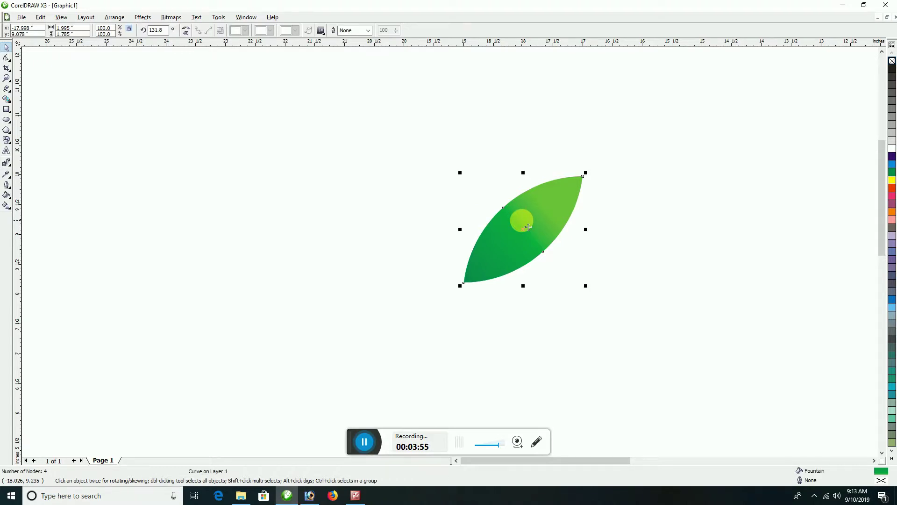
click(186, 31)
key(Left)
key(Left)
key(Left)
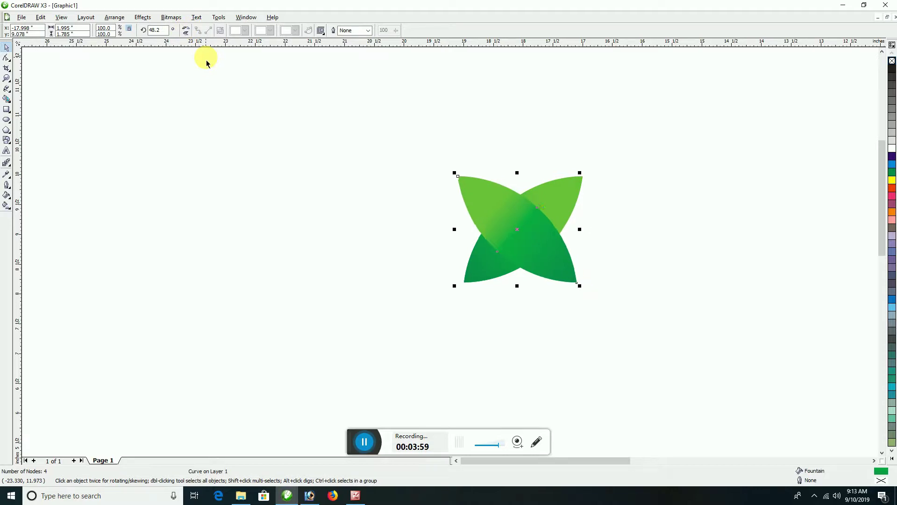
key(Left)
key(Left)
key(Left)
key(Left)
key(Left)
key(Left)
key(Left)
key(Left)
key(Left)
key(Left)
key(Left)
key(Left)
key(Left)
key(Left)
key(Left)
key(Left)
key(Left)
key(Left)
key(Left)
key(Left)
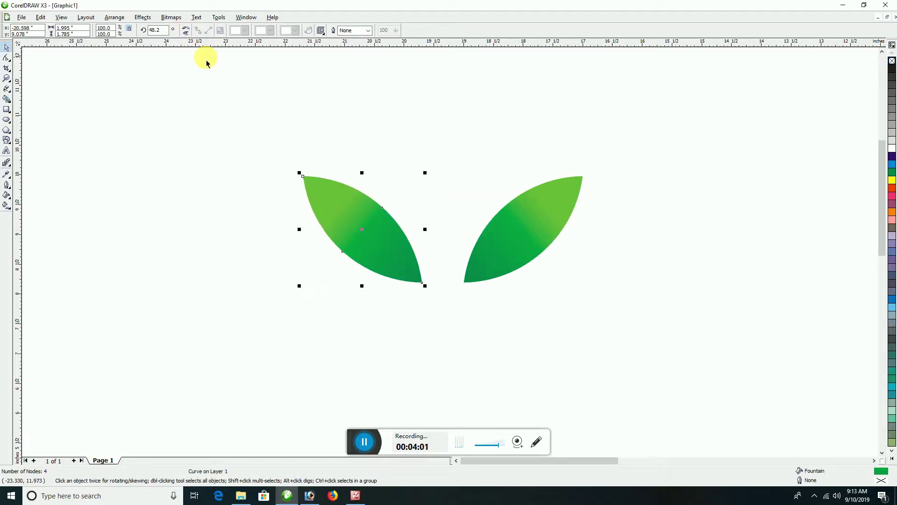
key(Right)
key(Right)
key(Right)
key(Right)
key(Right)
key(Right)
key(Right)
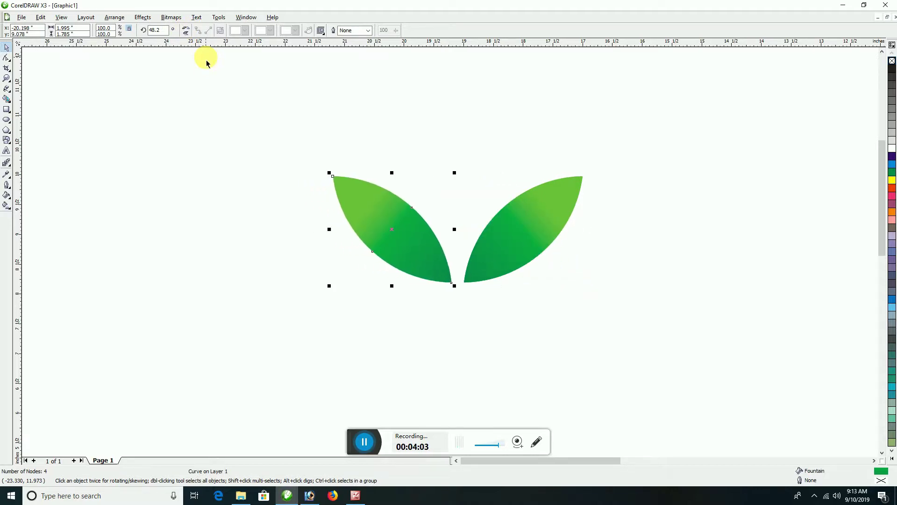
key(Left)
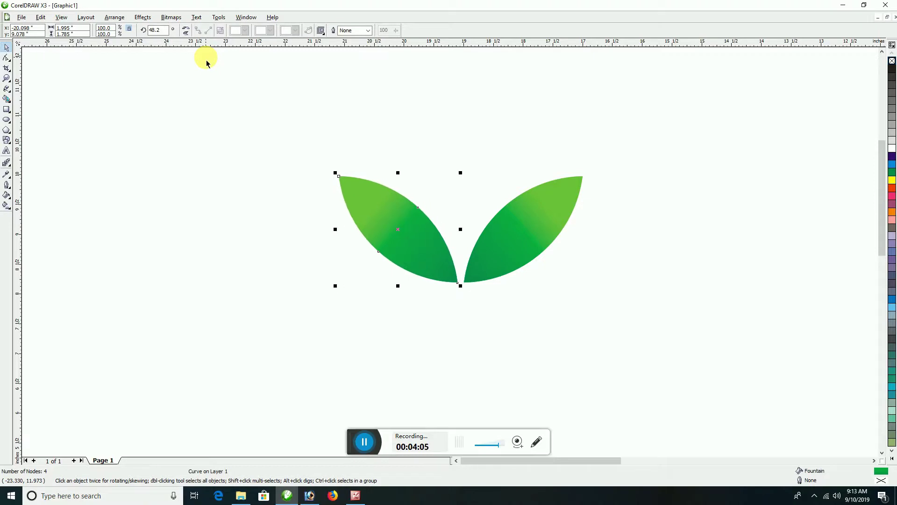
Move the right leaf about 0.05 inch closer to the left leaf and combine both into a single curve.
click(496, 266)
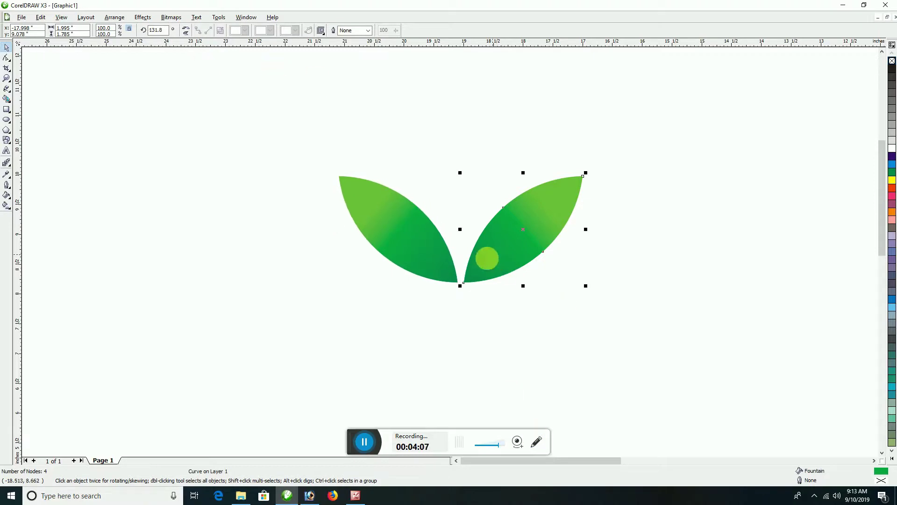
scroll(450, 250, up, 2)
drag(470, 248, 463, 252)
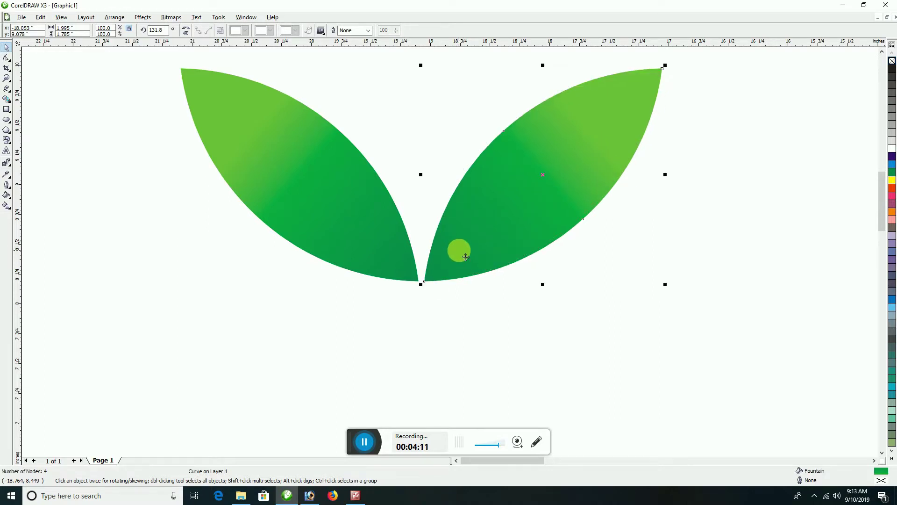
scroll(450, 252, down, 2)
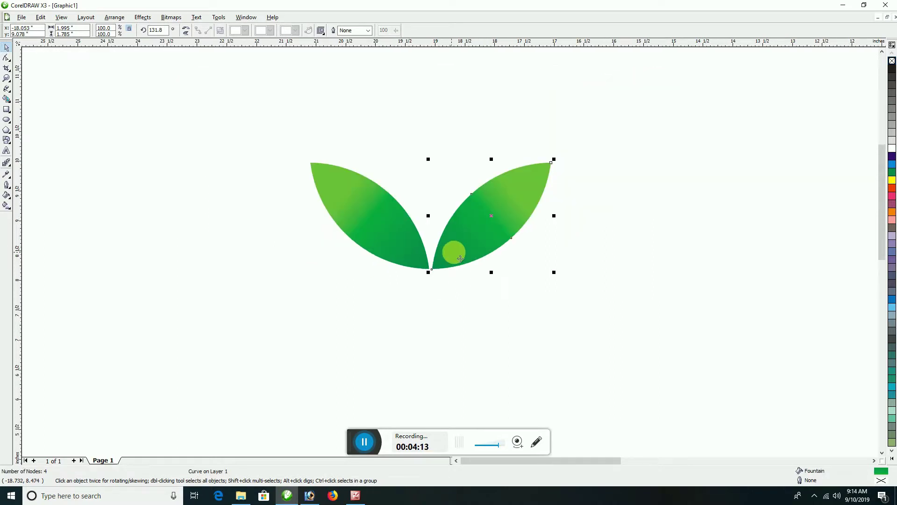
drag(221, 61, 628, 379)
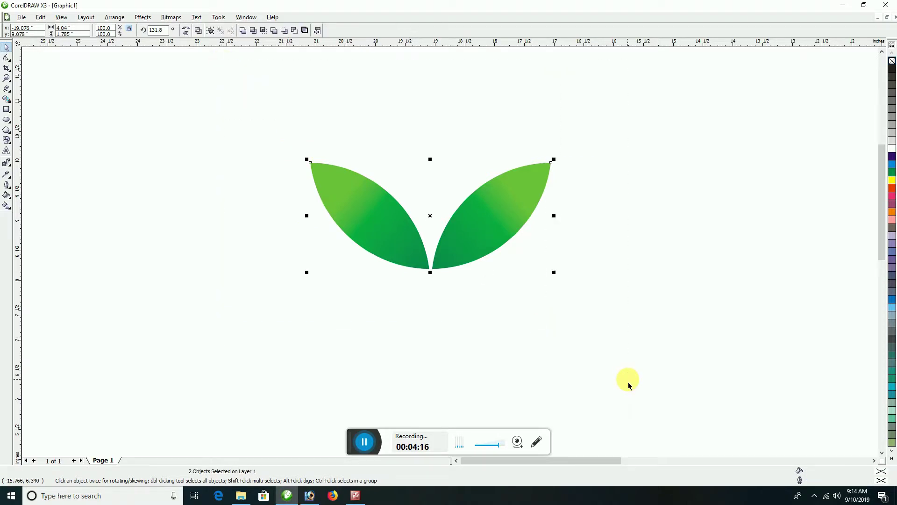
click(199, 31)
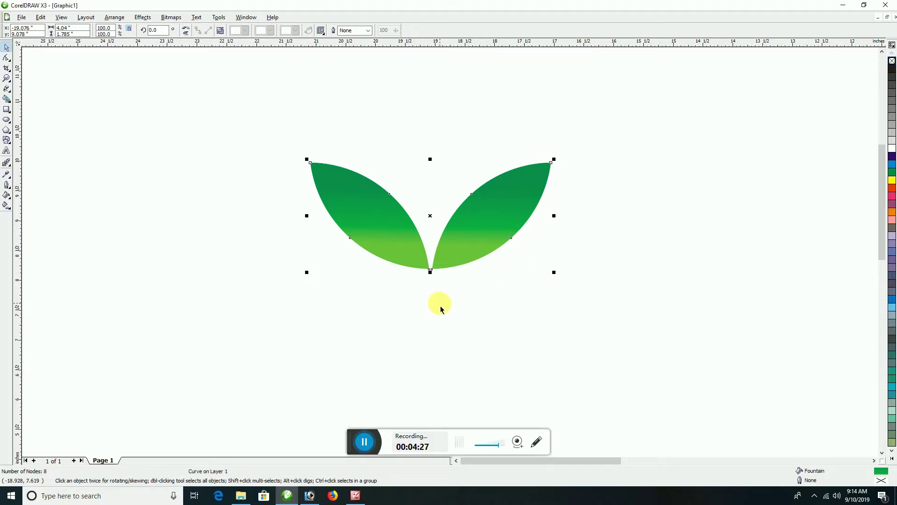
Move the combined leaf pair about 16.4 inches right, just outside the page's left edge beside the circle.
scroll(451, 258, down, 1)
scroll(600, 246, down, 1)
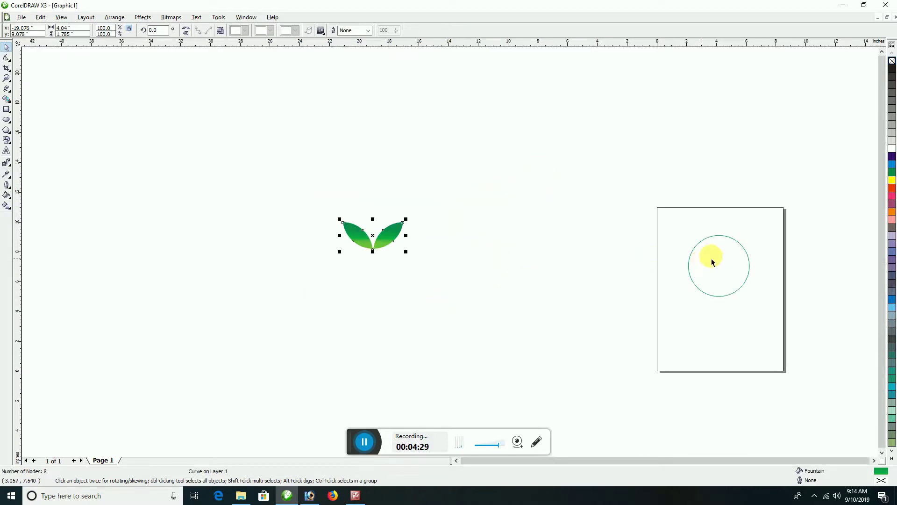
drag(397, 242, 640, 268)
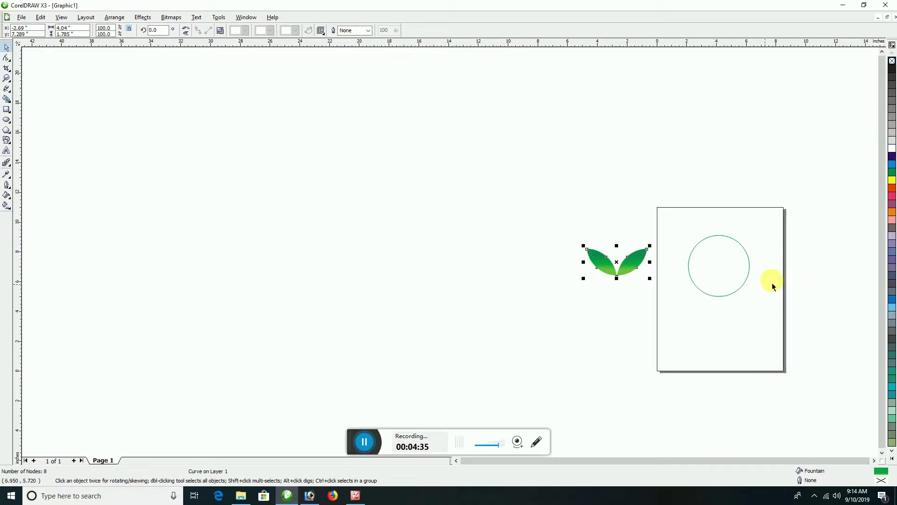
scroll(771, 282, up, 1)
scroll(452, 259, down, 1)
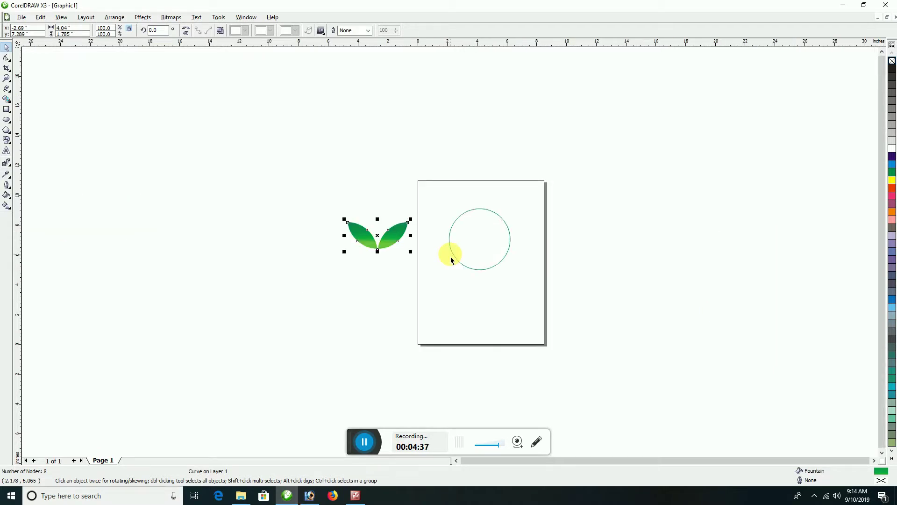
scroll(499, 256, up, 1)
Scale the leaf pair to about 60.5% and place it on the upper-left part of the circle.
click(263, 212)
click(241, 215)
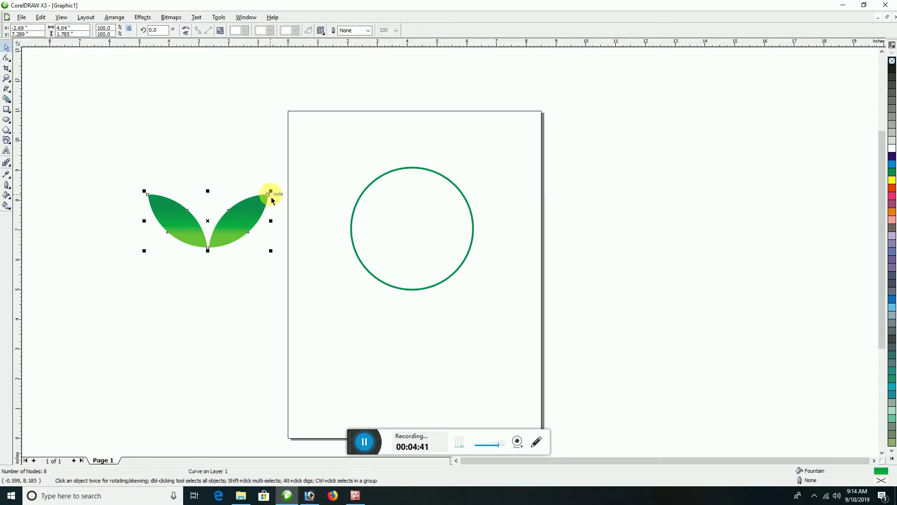
drag(270, 190, 397, 184)
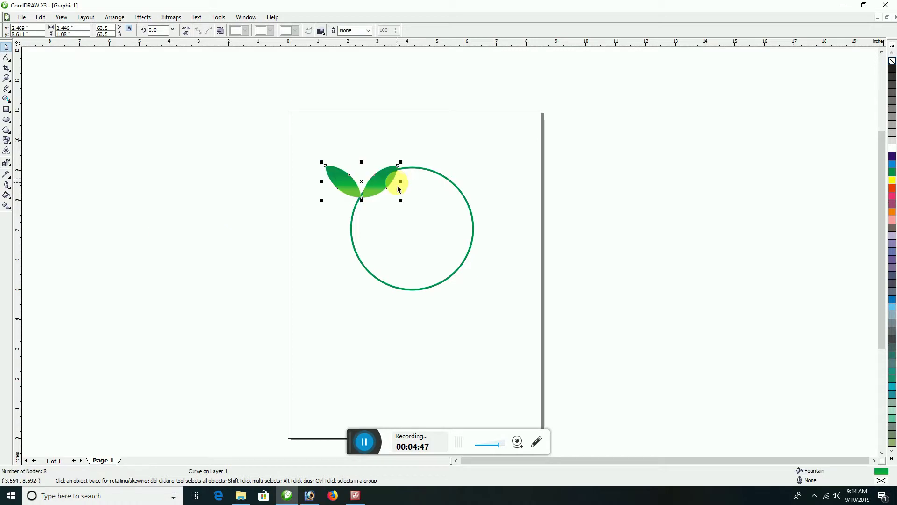
Rotate the leaf pair about 37 degrees clockwise and set its base point on the circle's upper-left outline.
click(389, 185)
drag(405, 165, 423, 194)
scroll(447, 254, up, 4)
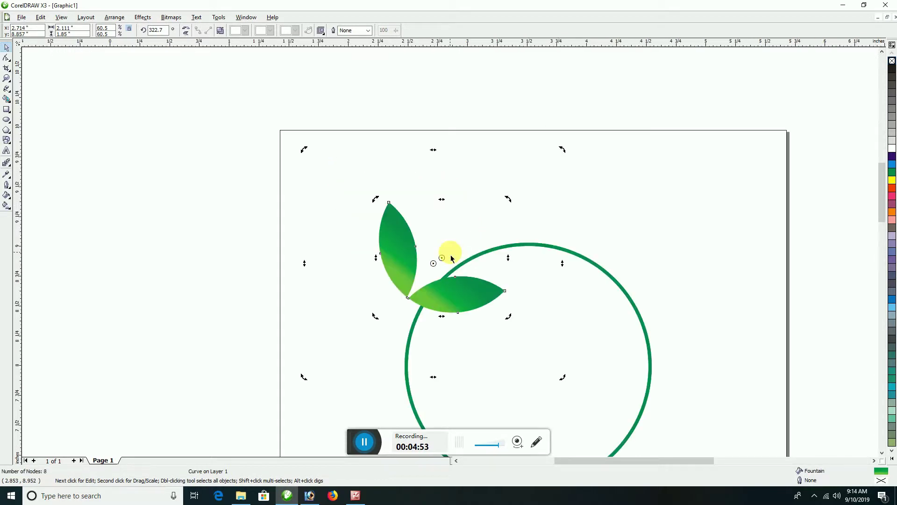
drag(456, 332, 517, 303)
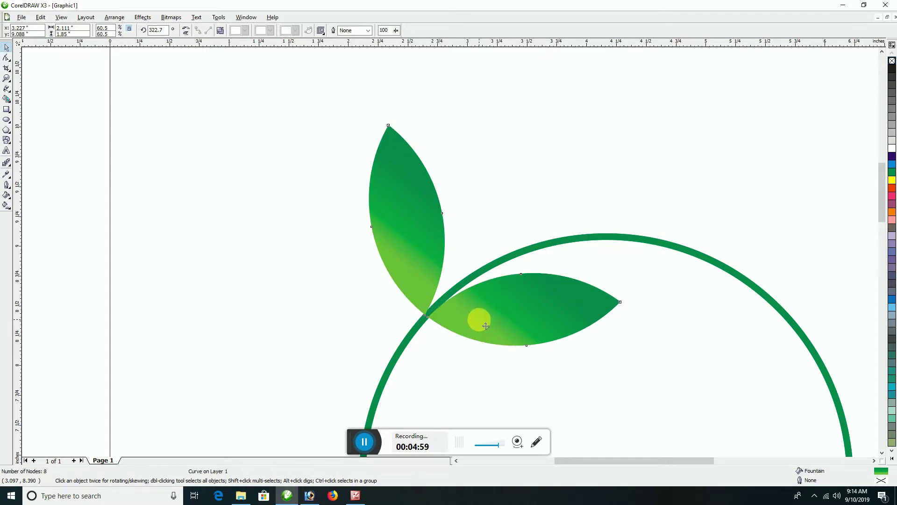
Scale the leaf pair down to about 43% and move its base point back onto the circle's upper-left outline.
drag(486, 325, 488, 329)
scroll(486, 326, down, 2)
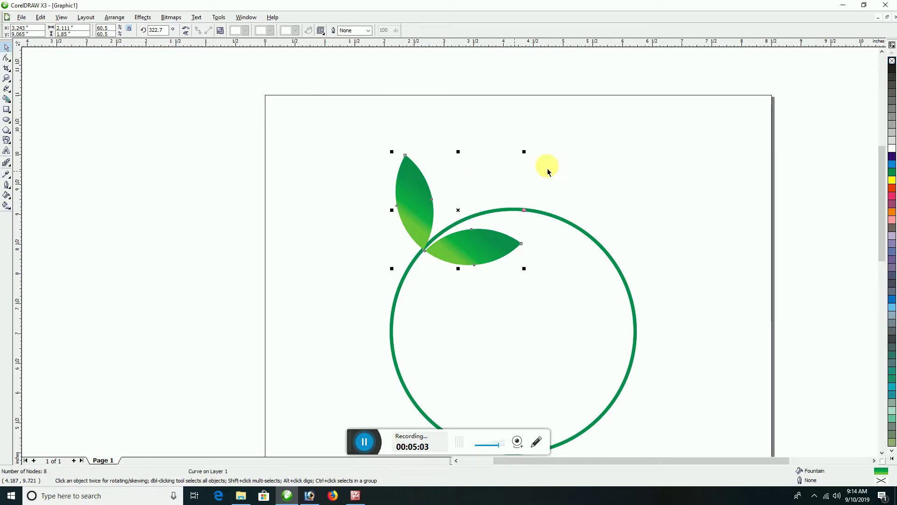
drag(523, 151, 488, 184)
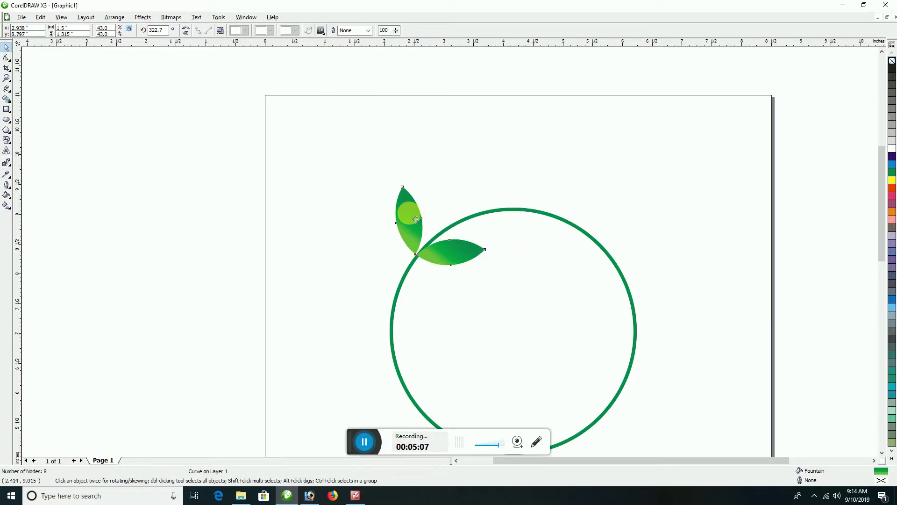
drag(419, 218, 427, 213)
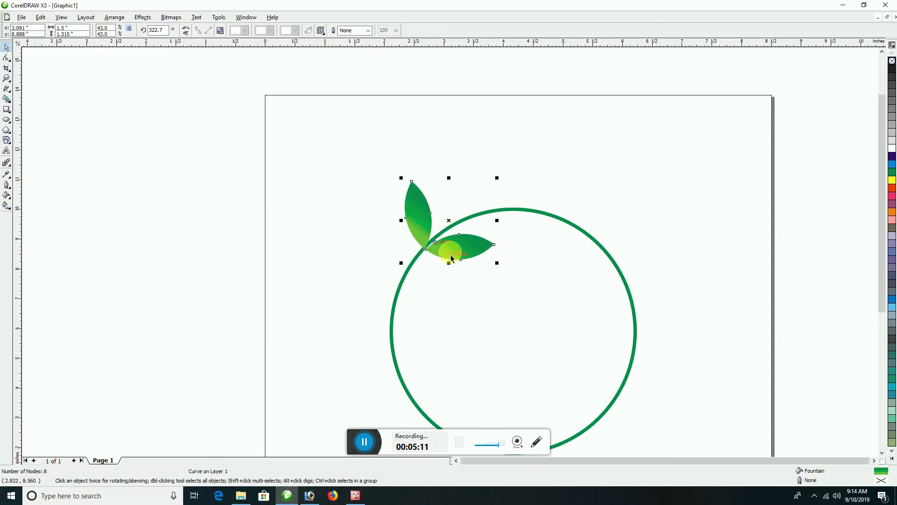
Fine-tune the leaf pair's position in small moves so its base point meets the circle's outline.
scroll(451, 254, down, 2)
scroll(425, 232, up, 4)
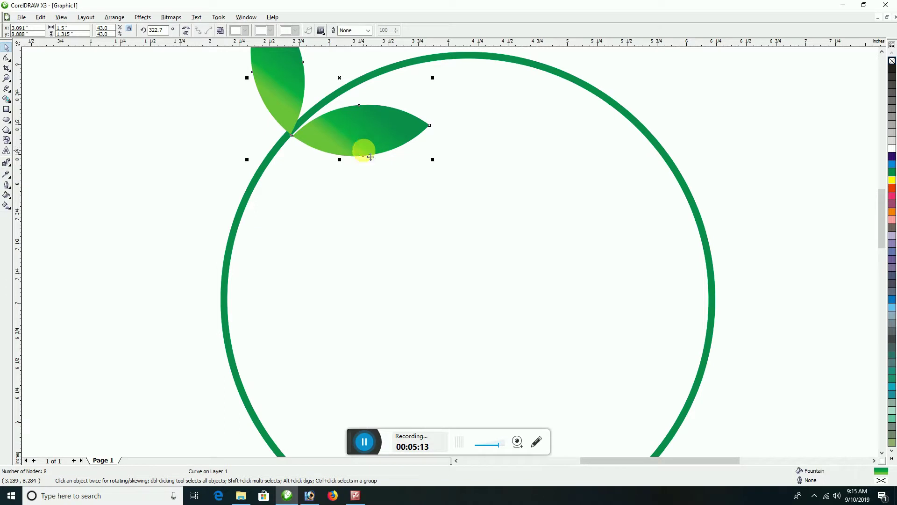
drag(289, 99, 290, 97)
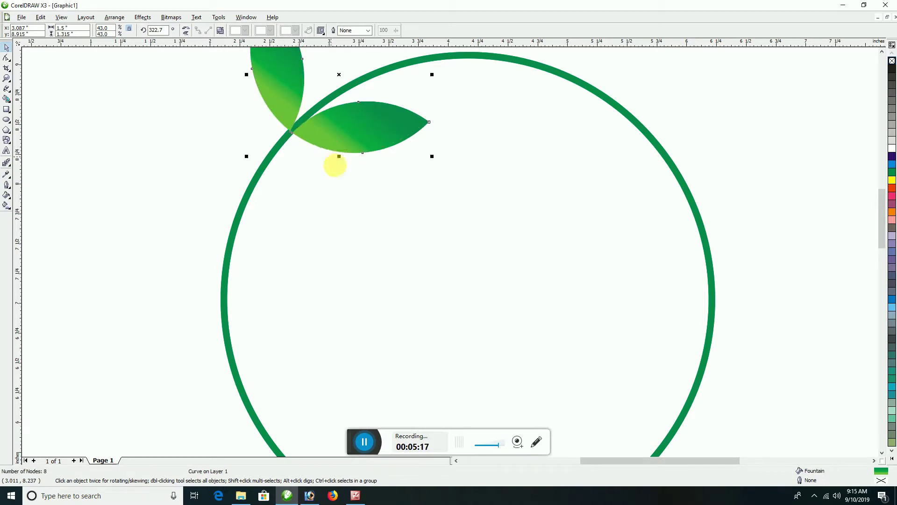
click(342, 127)
drag(343, 127, 344, 133)
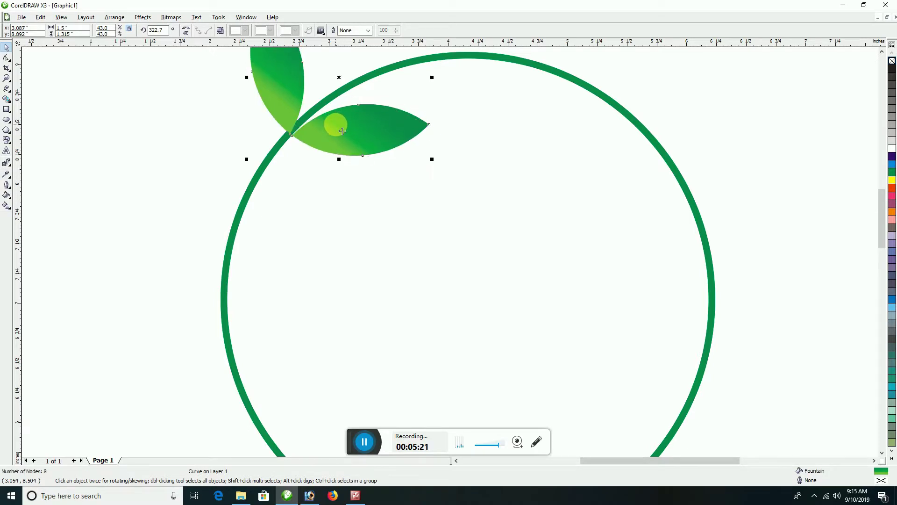
key(Left)
mouse_move(331, 140)
mouse_down()
mouse_move(349, 135)
mouse_move(331, 136)
mouse_up()
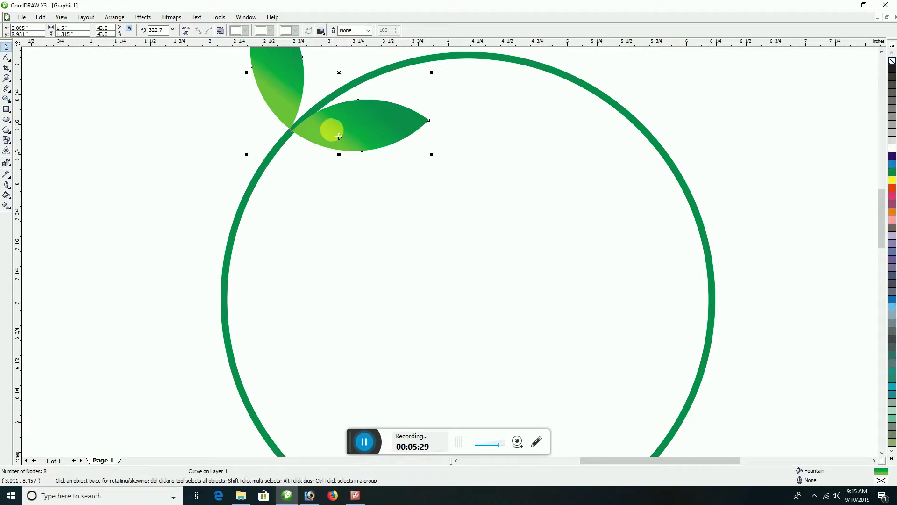
Shift the circle slightly down and adjust the leaf pair so both leaves join at the outline.
scroll(562, 372, down, 2)
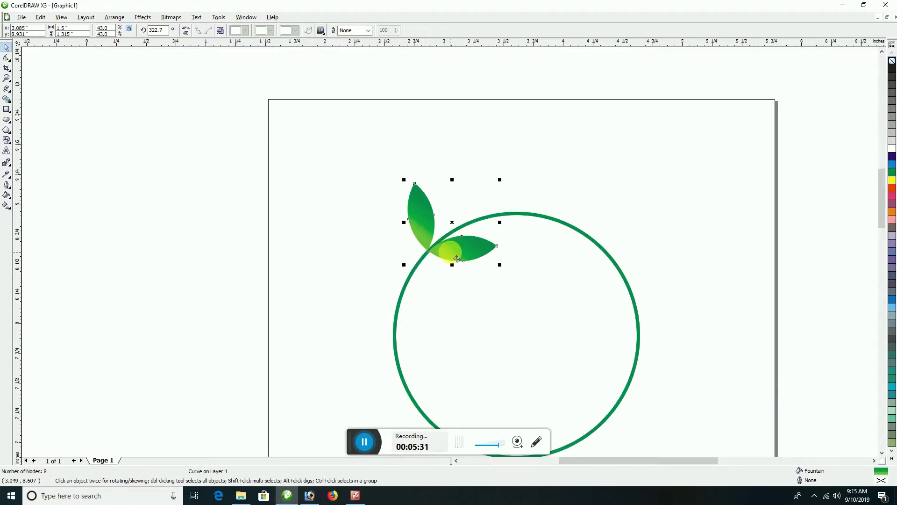
scroll(457, 249, up, 2)
drag(412, 265, 415, 265)
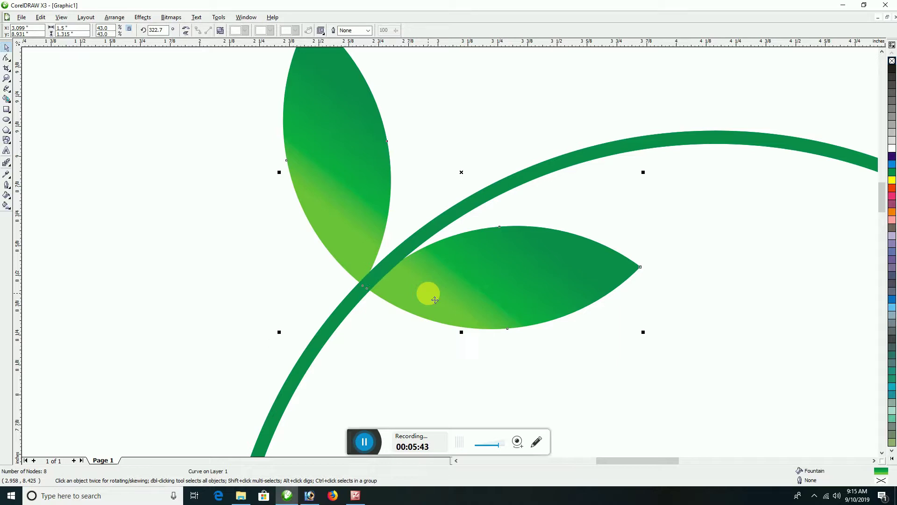
click(411, 278)
drag(411, 278, 417, 283)
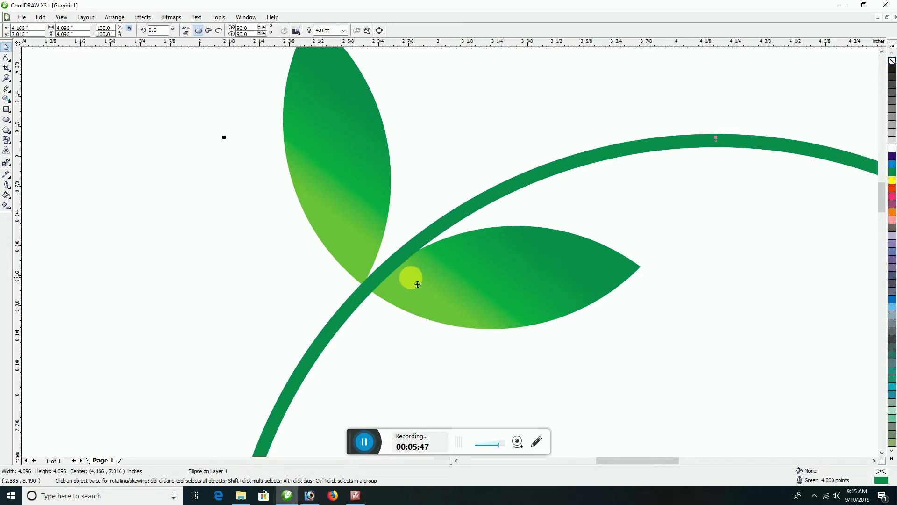
drag(350, 162, 354, 166)
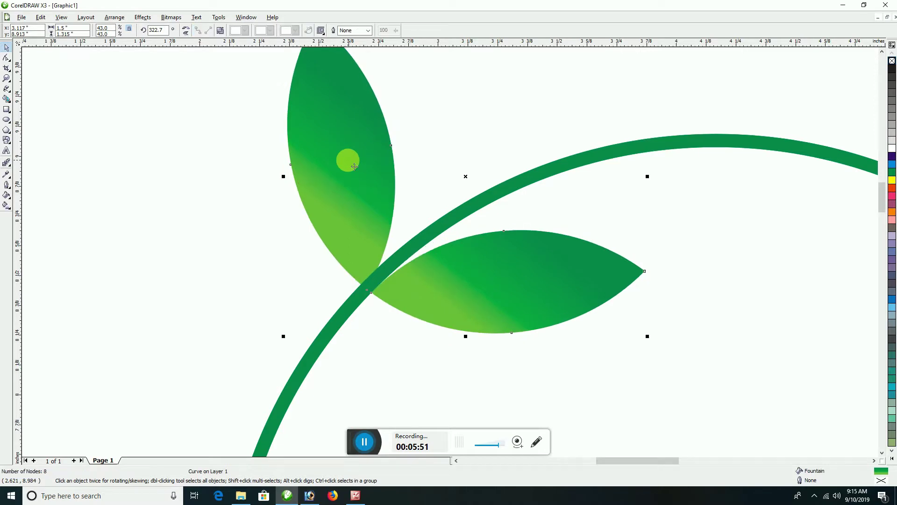
Scale the leaf pair down to about 33.6%, keeping its base point on the circle's upper-left outline.
scroll(450, 254, down, 2)
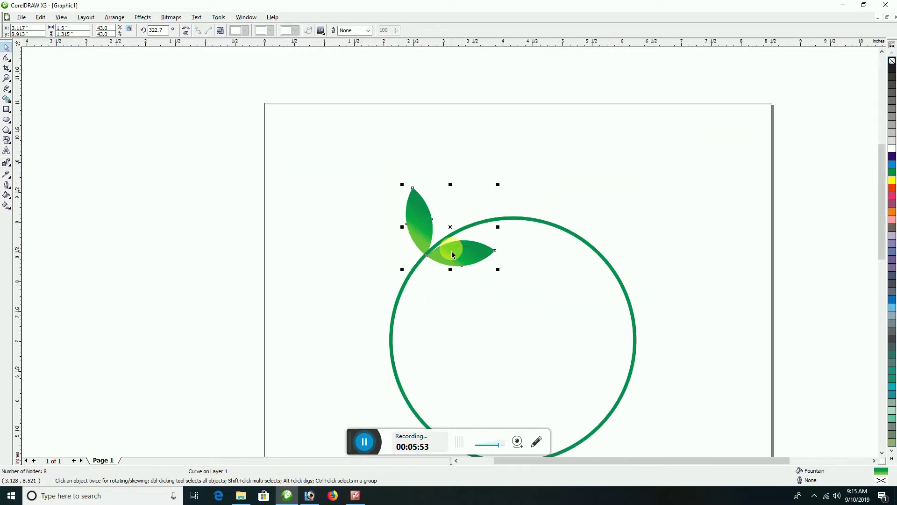
scroll(451, 258, down, 2)
drag(475, 218, 465, 227)
scroll(455, 262, up, 2)
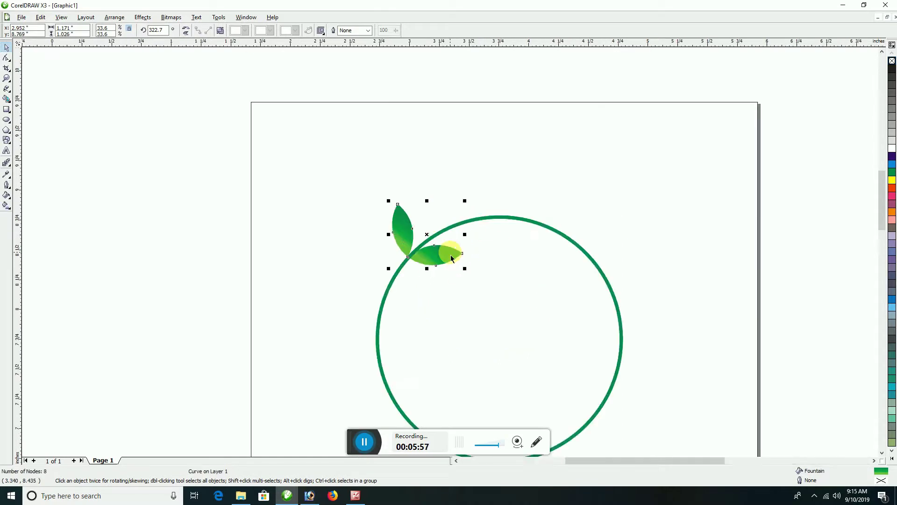
scroll(451, 258, up, 2)
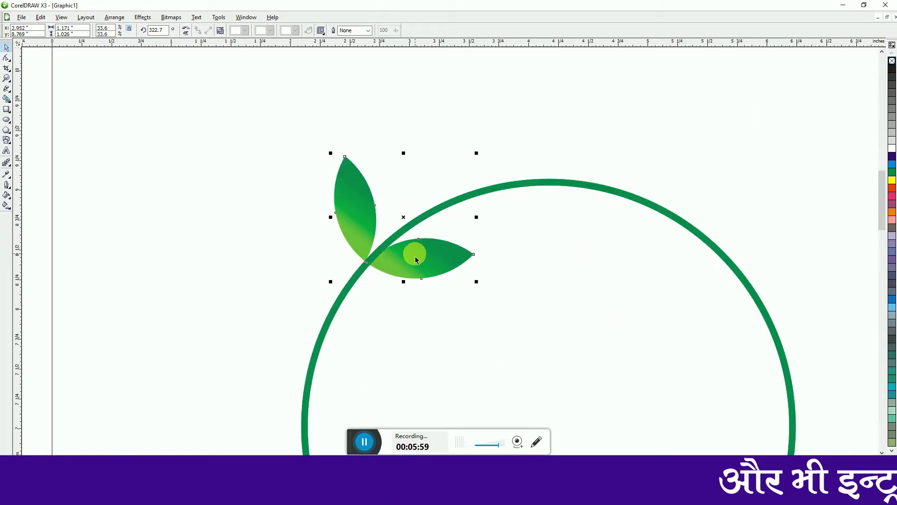
scroll(451, 255, down, 2)
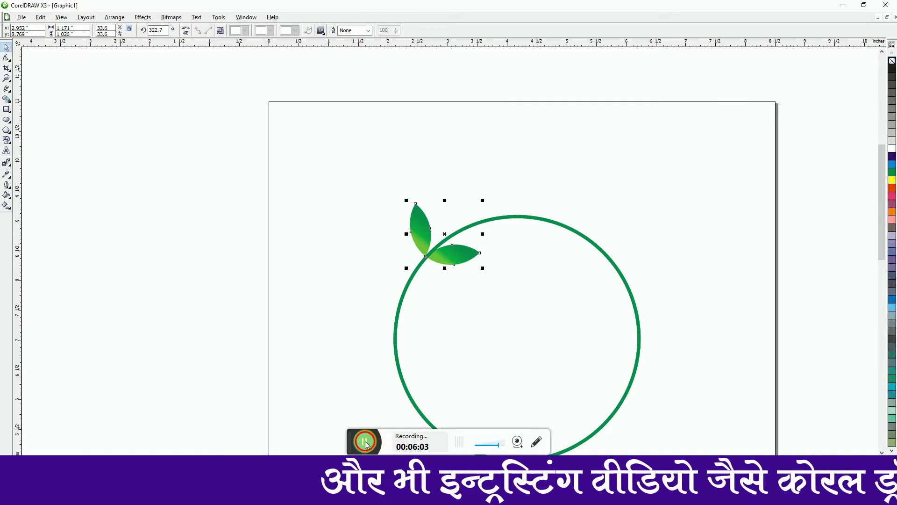
click(365, 443)
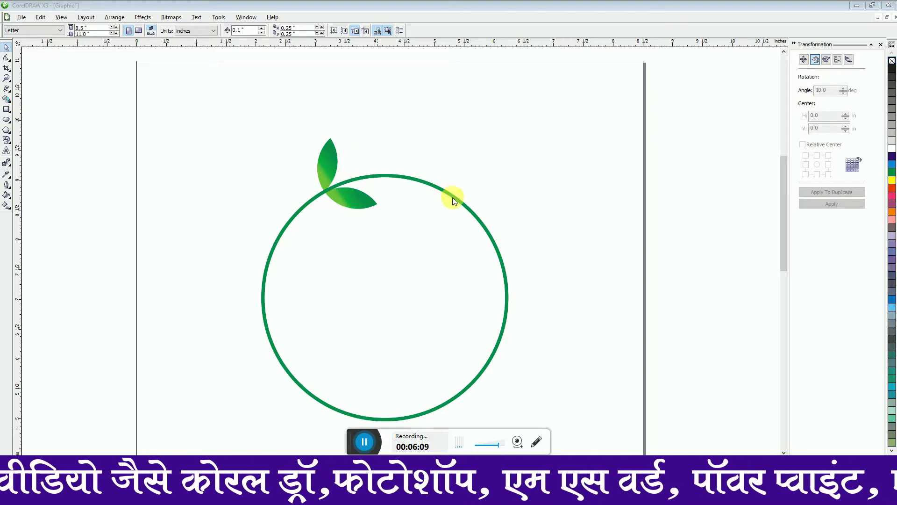
Select the circle and reopen the transformation settings for rotation.
click(480, 224)
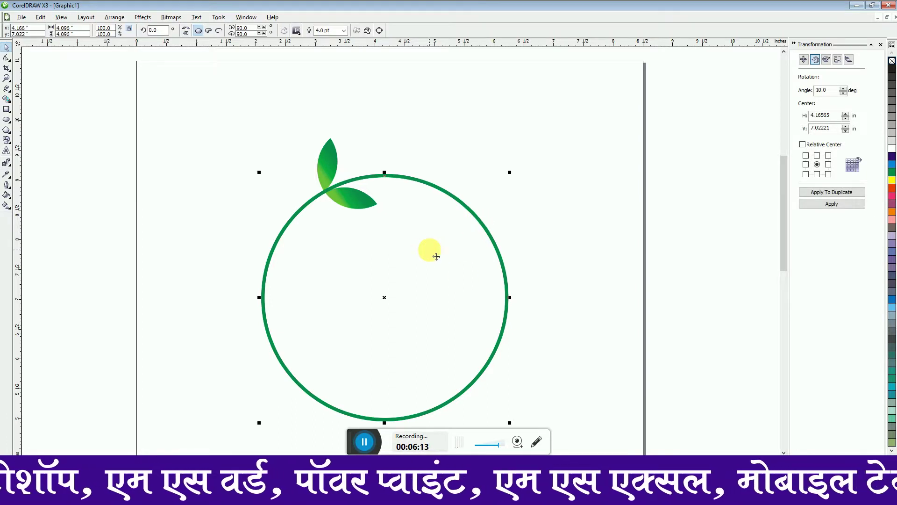
click(881, 44)
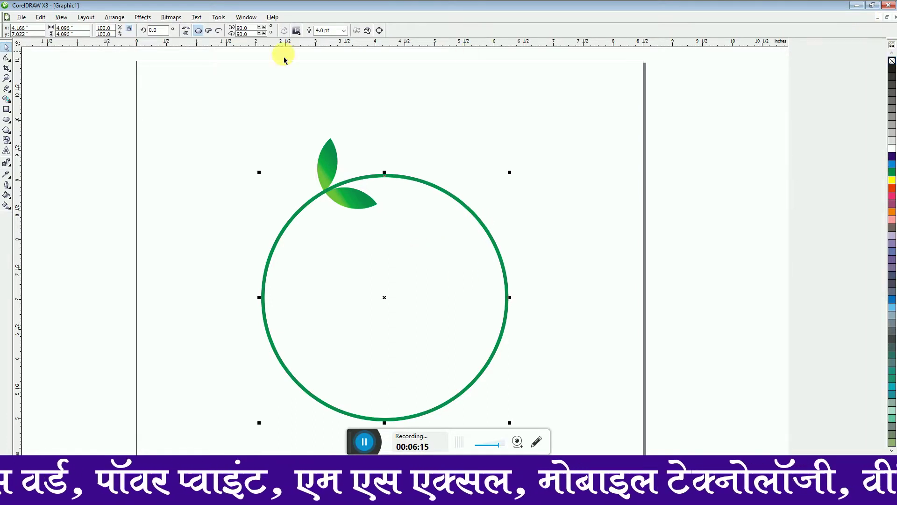
click(119, 20)
mouse_move(123, 31)
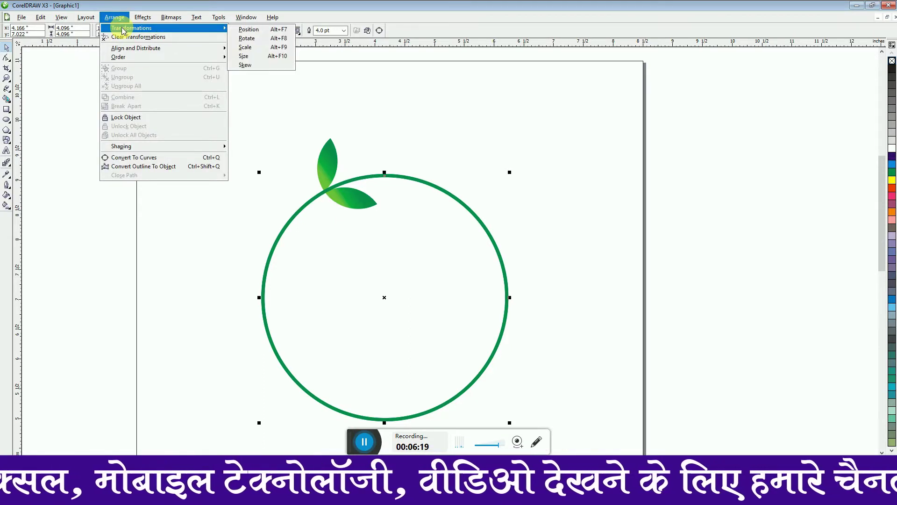
click(247, 39)
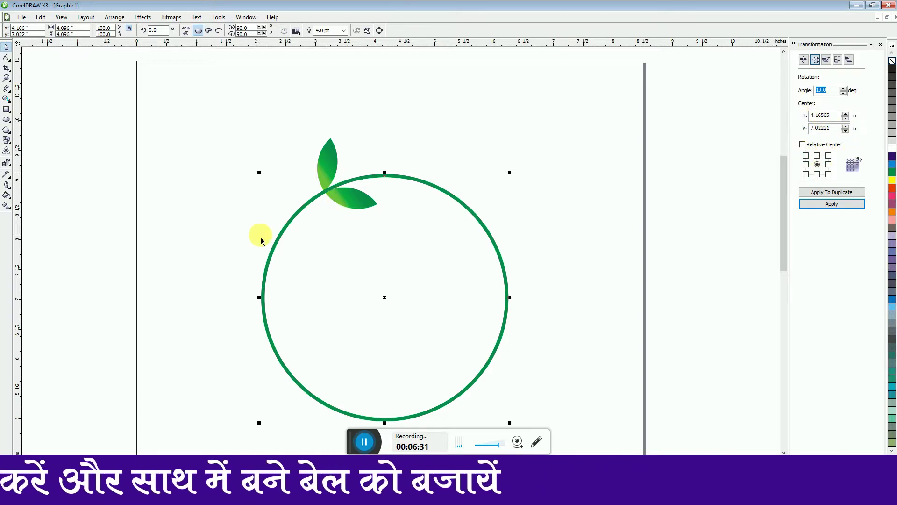
Add a vertical and a horizontal guideline crossing at the circle's centre, and select the circle.
drag(16, 270, 386, 299)
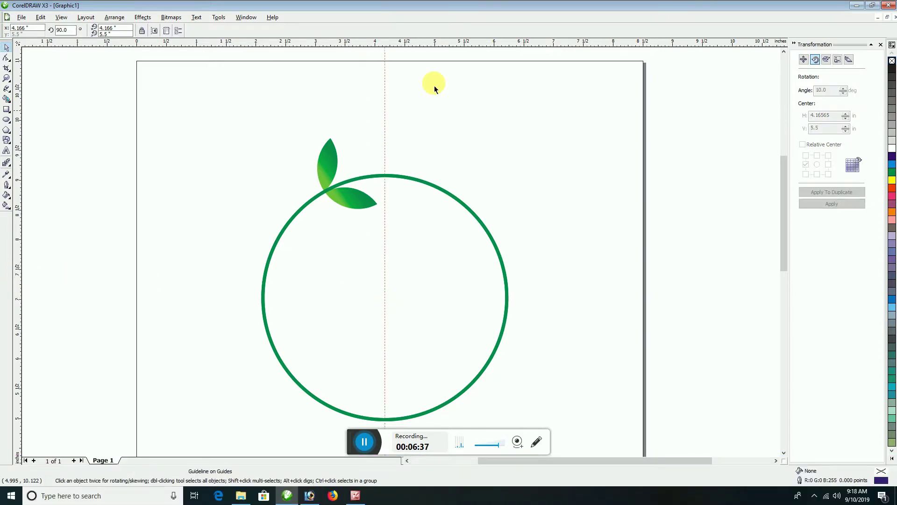
drag(428, 45, 383, 298)
click(410, 280)
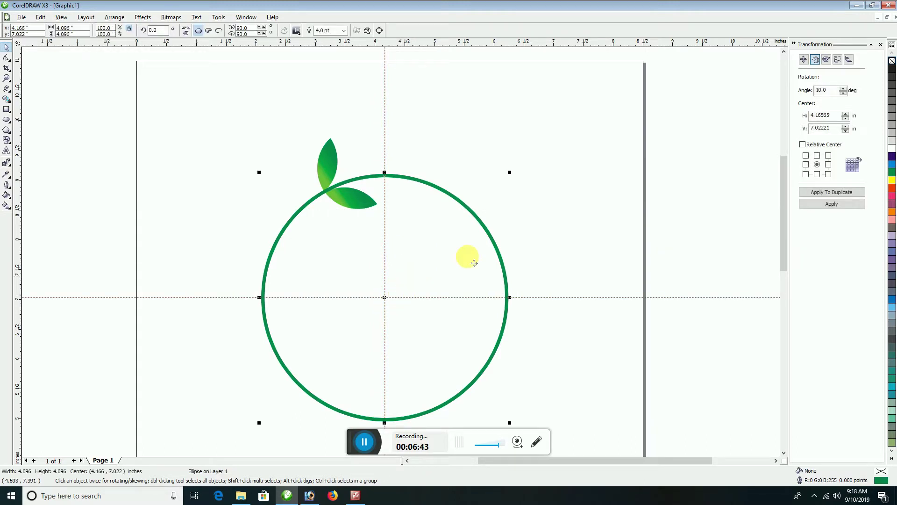
Examine closely whether the two guidelines cross exactly at the circle's centre mark.
scroll(388, 301, up, 4)
scroll(402, 253, up, 5)
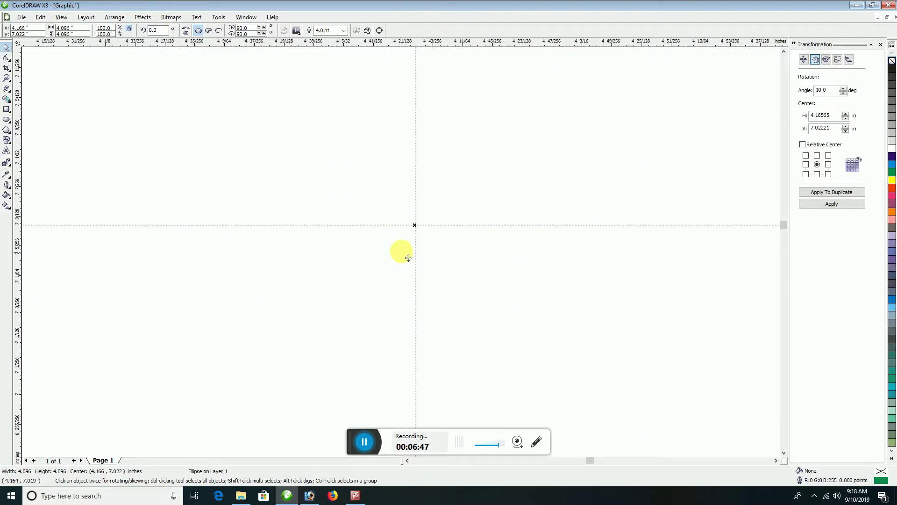
scroll(401, 254, up, 4)
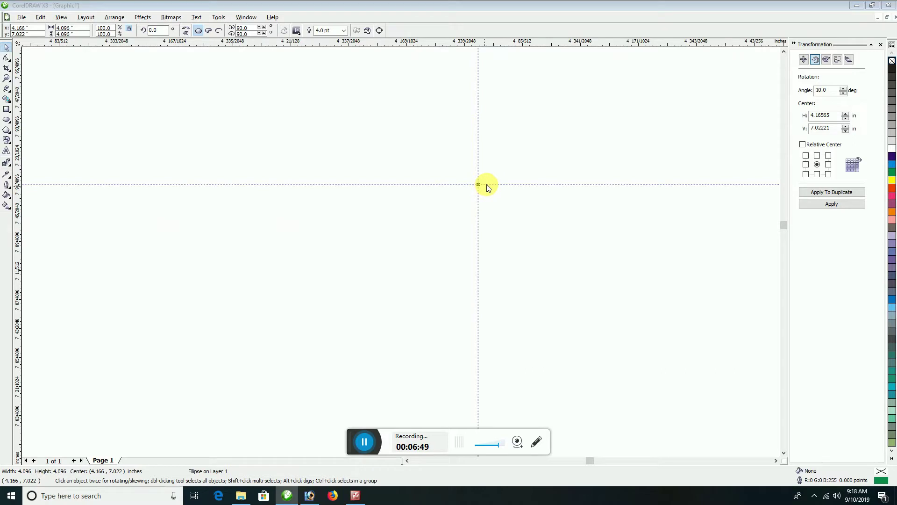
scroll(486, 187, up, 1)
click(484, 266)
scroll(408, 258, down, 6)
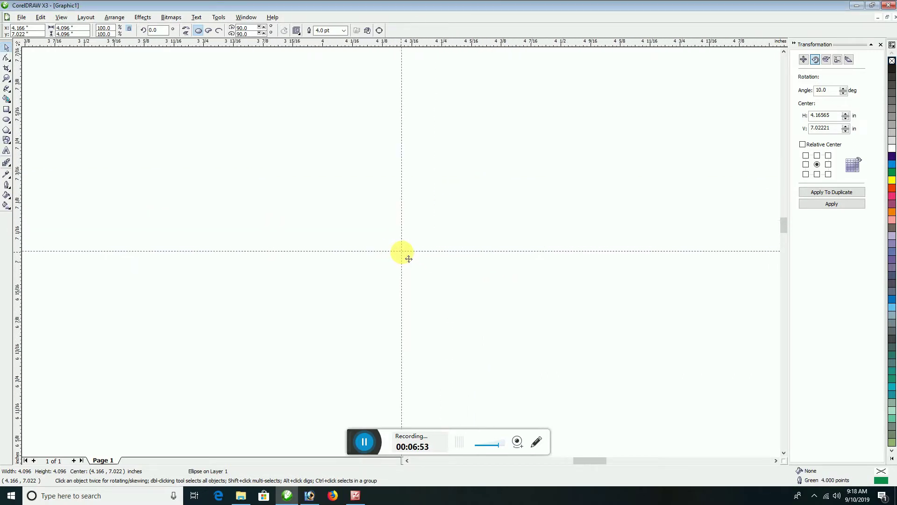
scroll(408, 259, down, 2)
scroll(408, 258, down, 1)
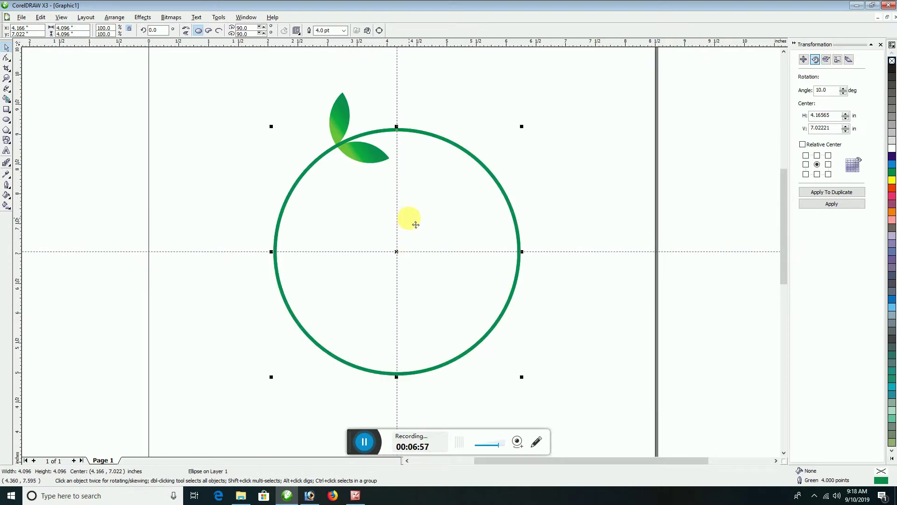
Select the leaf pair and move its rotation centre to the guideline intersection at the circle's centre.
drag(266, 73, 425, 198)
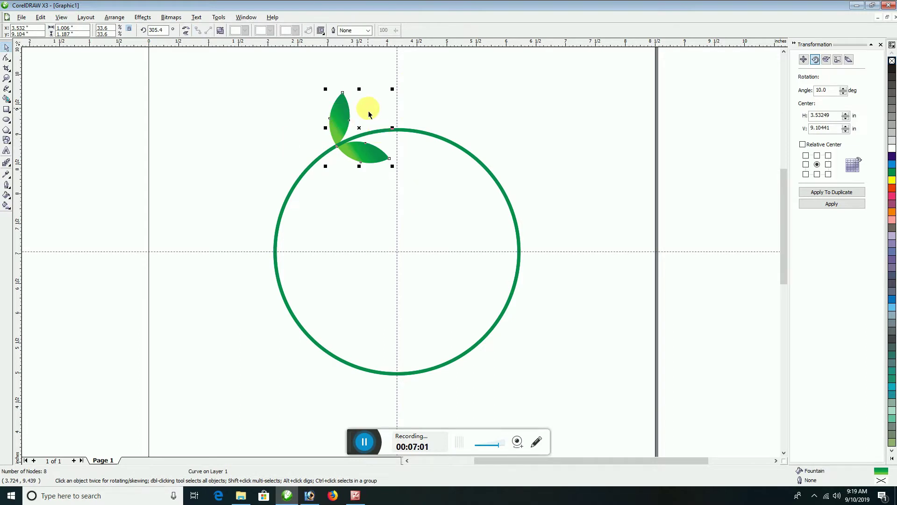
click(348, 117)
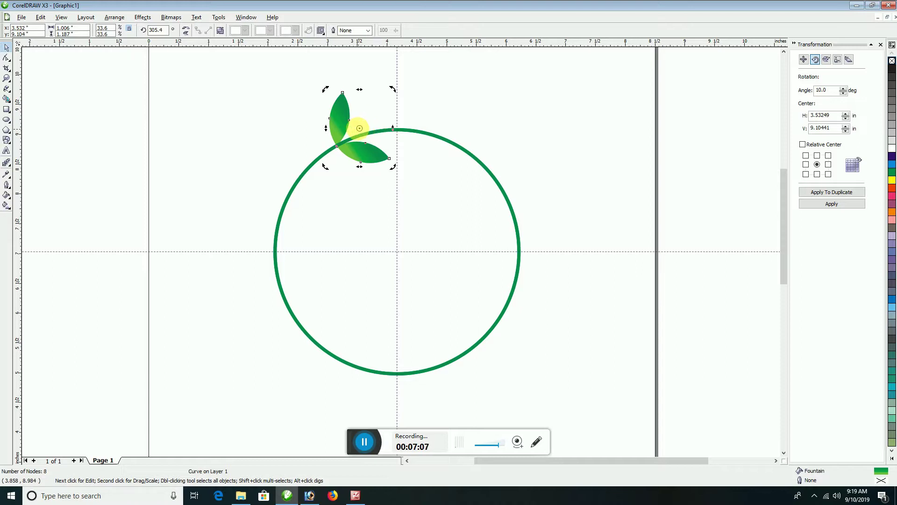
drag(361, 133, 398, 253)
scroll(402, 255, up, 4)
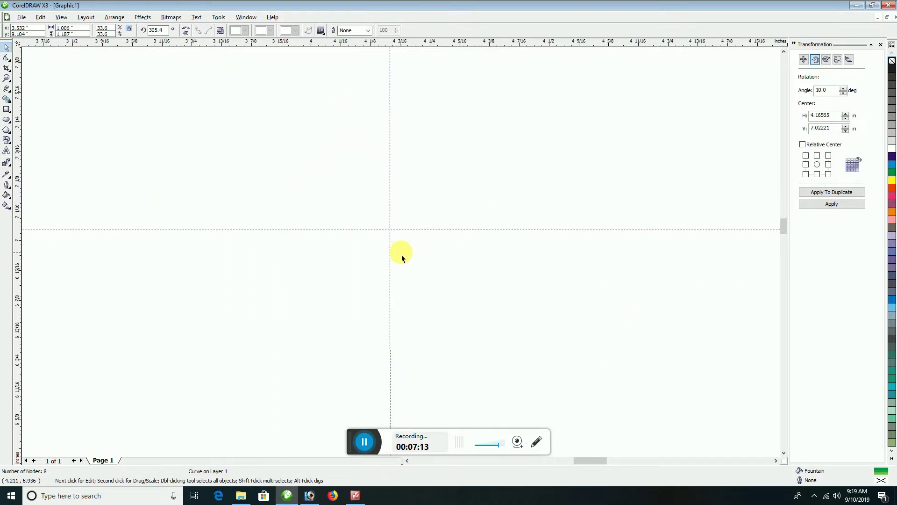
scroll(402, 255, up, 2)
scroll(400, 252, up, 3)
scroll(400, 254, down, 3)
scroll(392, 253, down, 5)
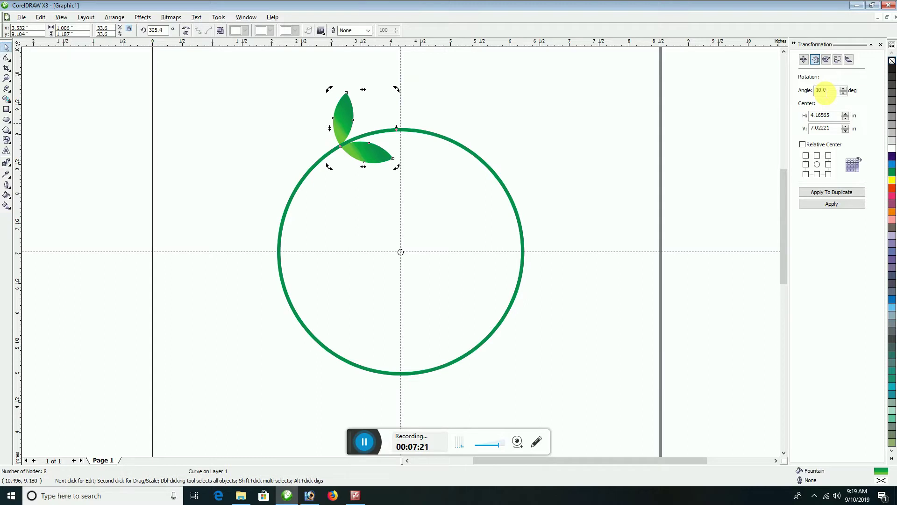
Try adding two duplicates of the leaf pair around the circle's centre with a 10-degree rotation angle, and undo both.
drag(827, 90, 809, 90)
key(BackSpace)
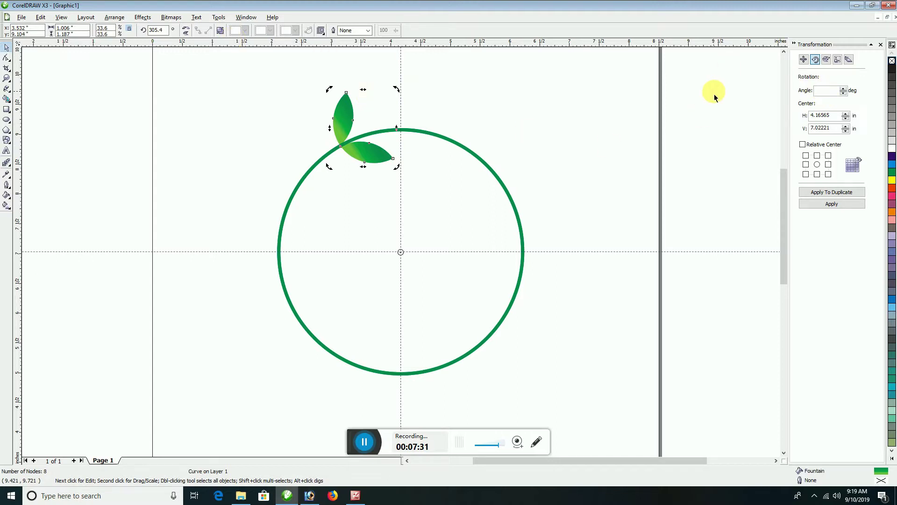
text(10)
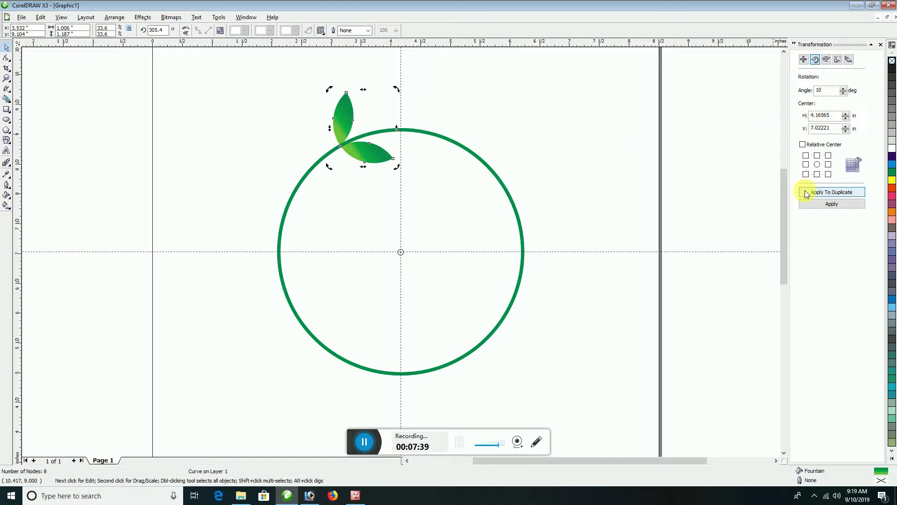
click(844, 193)
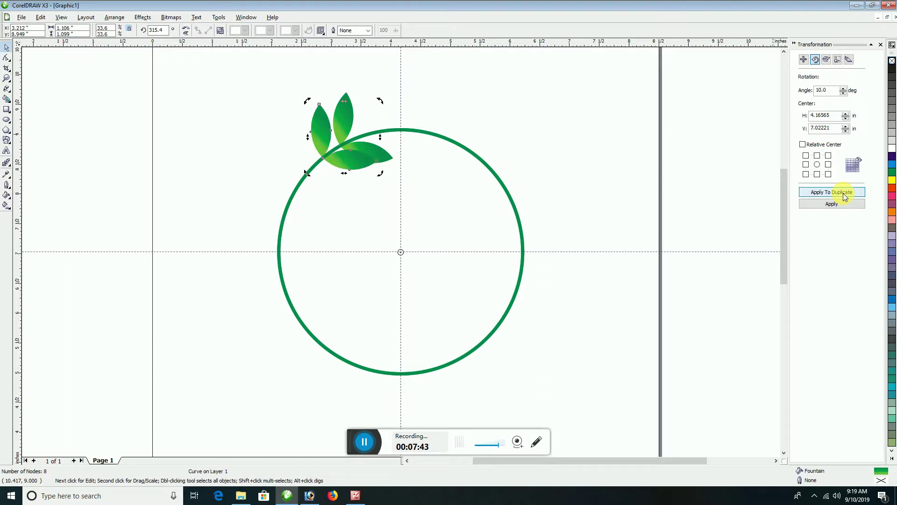
click(843, 193)
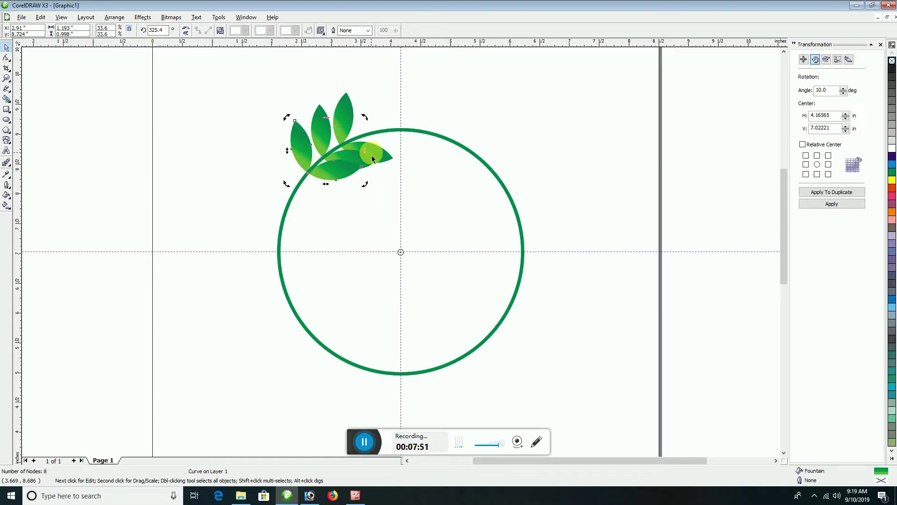
key(ctrl+z)
key(ctrl+z)
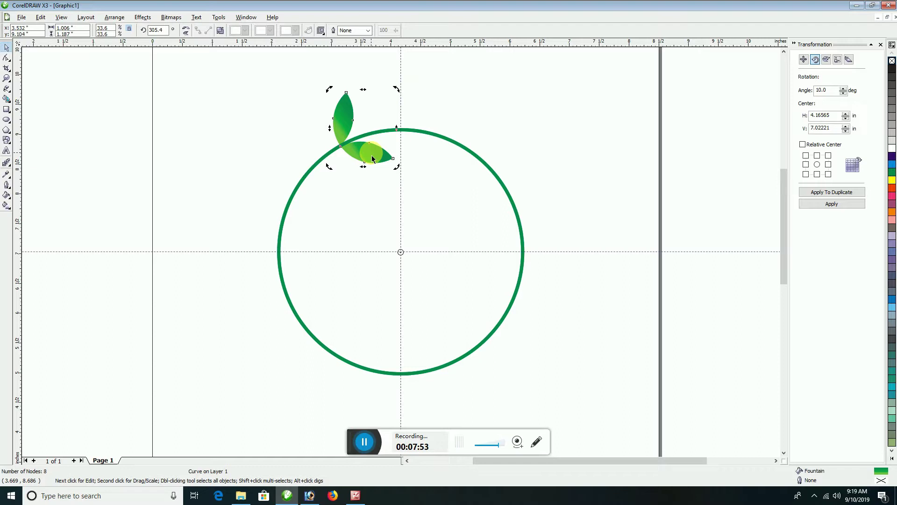
Try adding two duplicates of the leaf pair around the circle's centre with a 17-degree rotation angle, and undo both.
drag(830, 91, 807, 91)
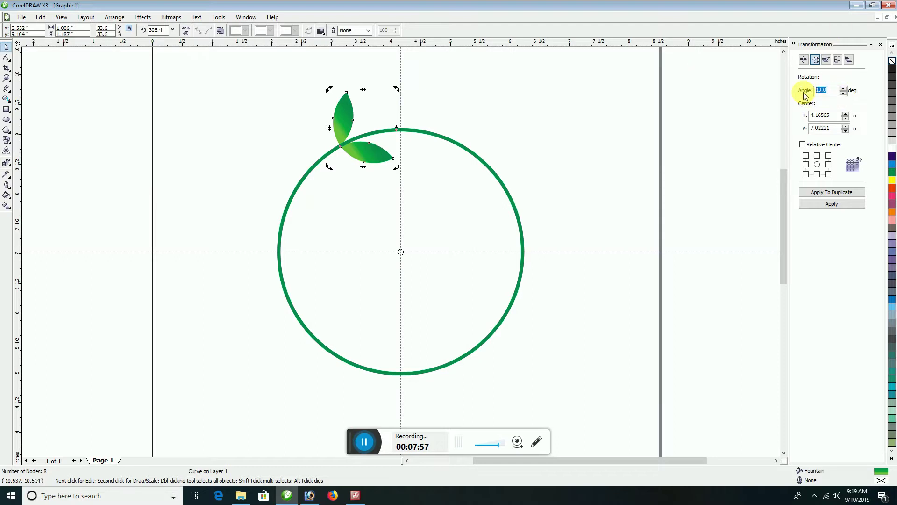
text(17)
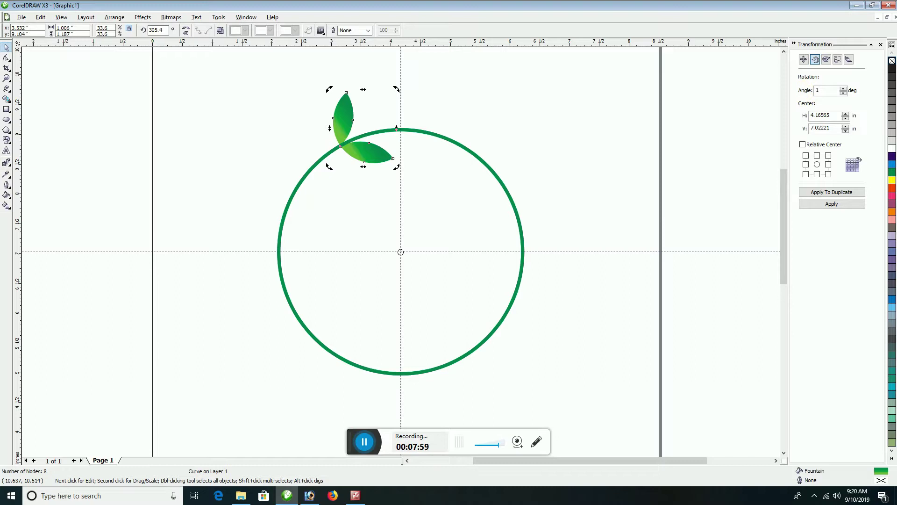
click(825, 195)
click(826, 196)
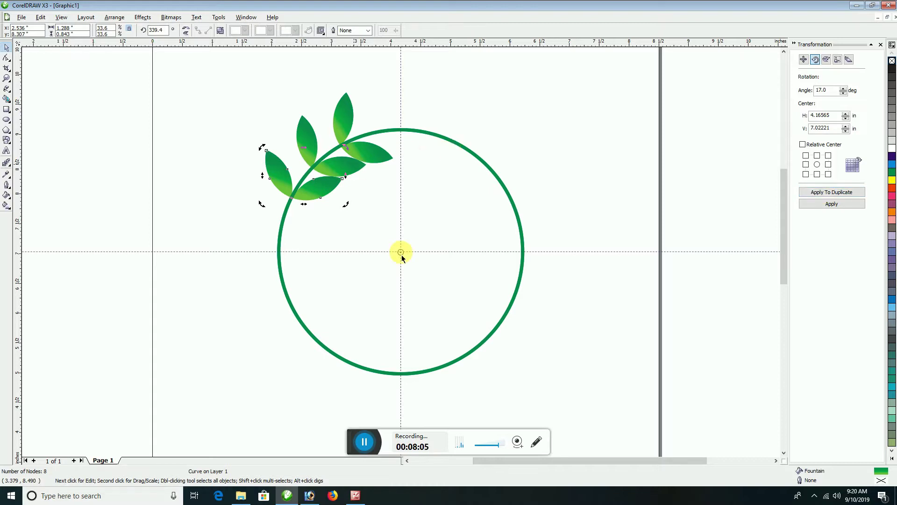
scroll(401, 255, up, 2)
scroll(401, 254, down, 2)
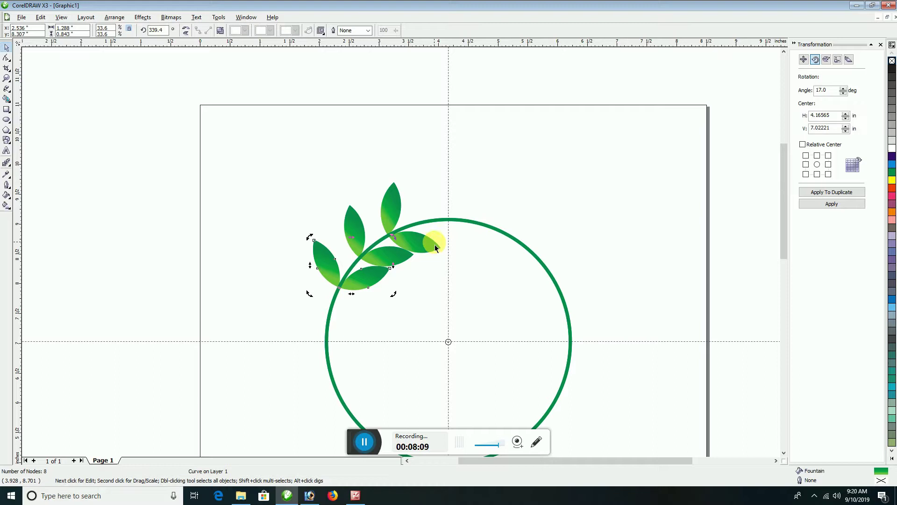
key(ctrl+z)
key(ctrl+z)
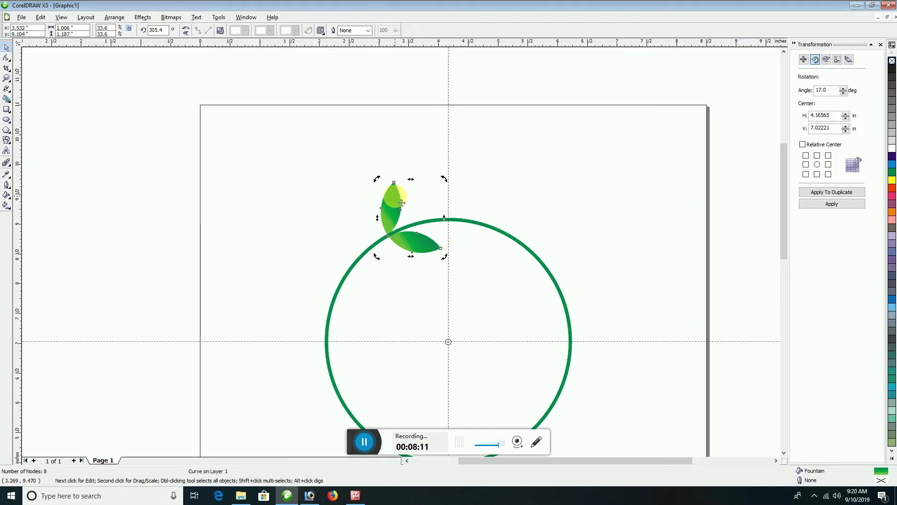
Rotate the leaf pair to 302.3 degrees around the circle's centre and move its rotation centre back to the pair's own middle.
click(402, 202)
click(402, 200)
drag(445, 179, 456, 188)
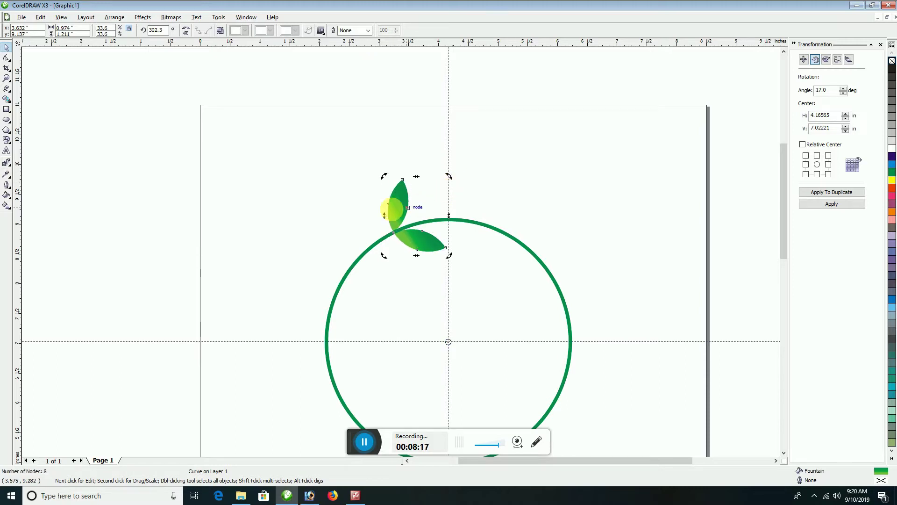
drag(448, 341, 416, 215)
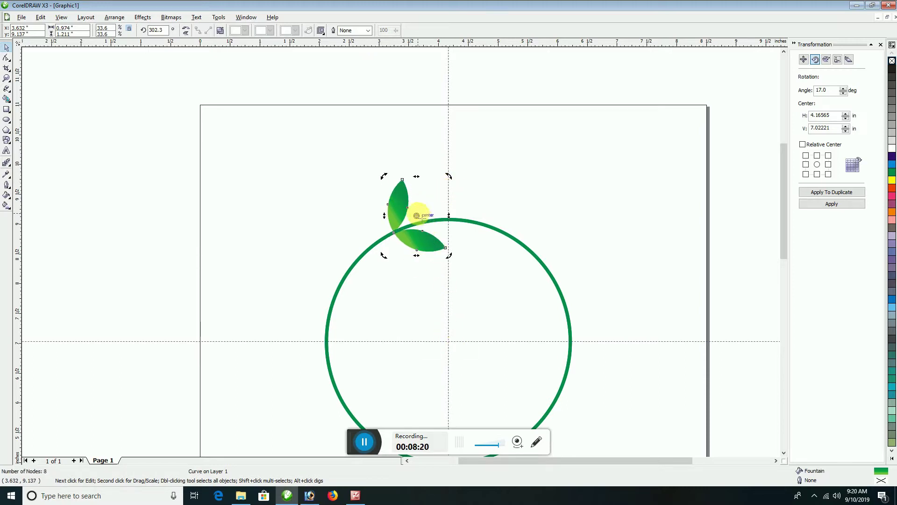
click(365, 442)
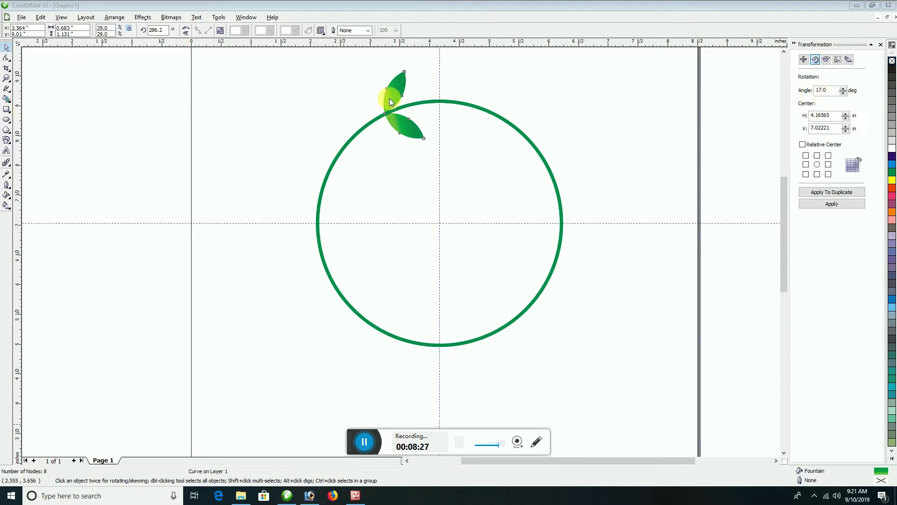
Select the resized leaf pair and try adding two duplicates around the circle's centre at 17 degrees.
click(395, 83)
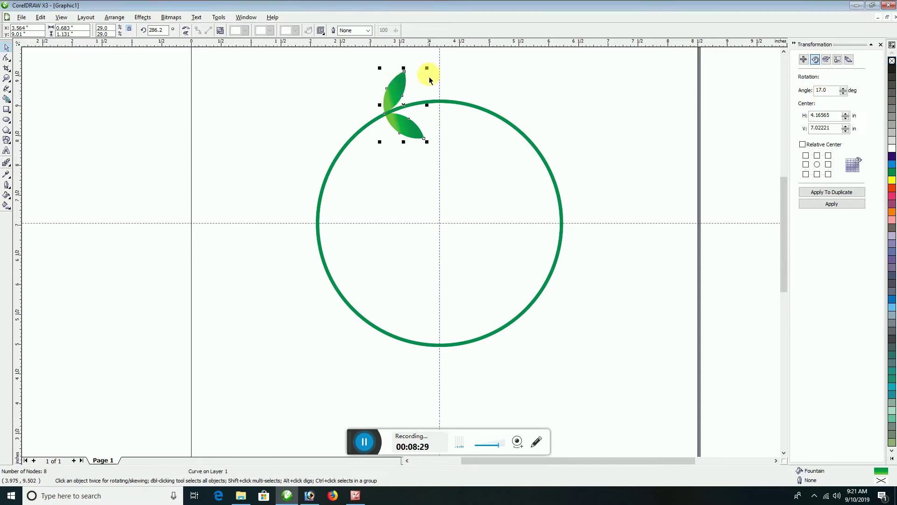
click(408, 102)
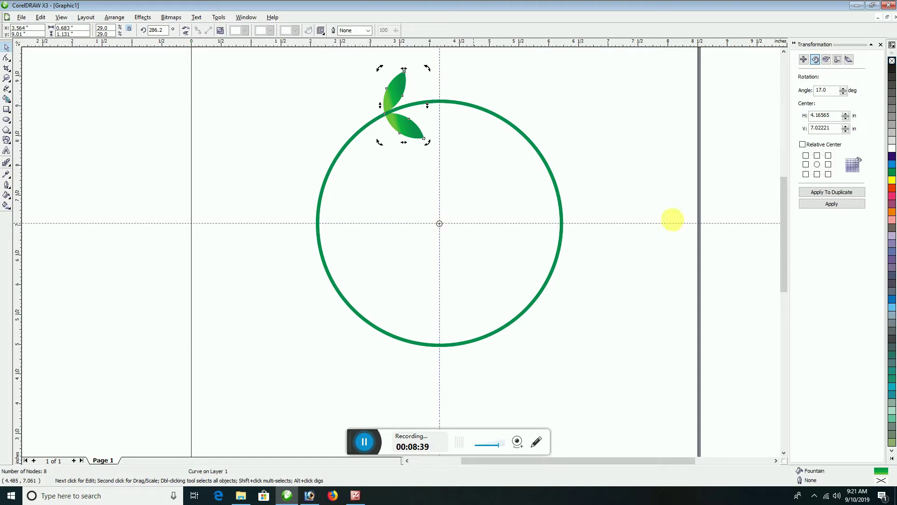
click(834, 195)
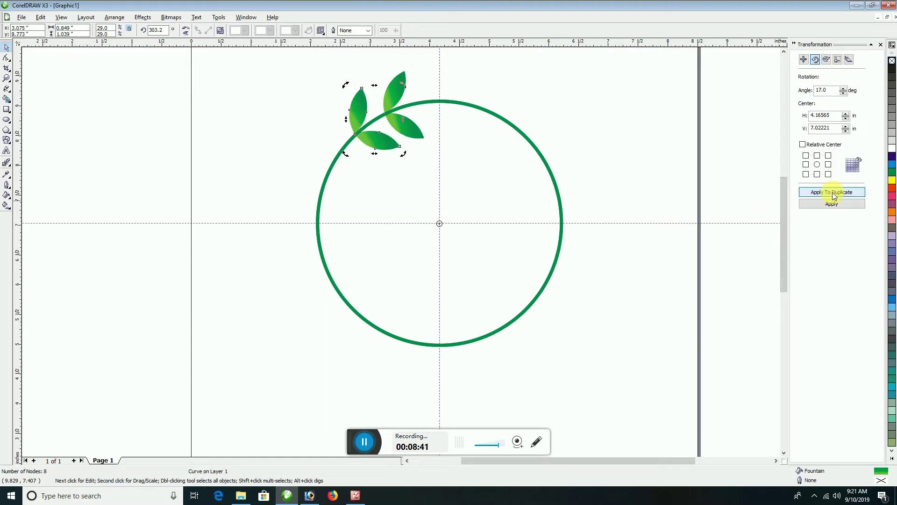
click(834, 195)
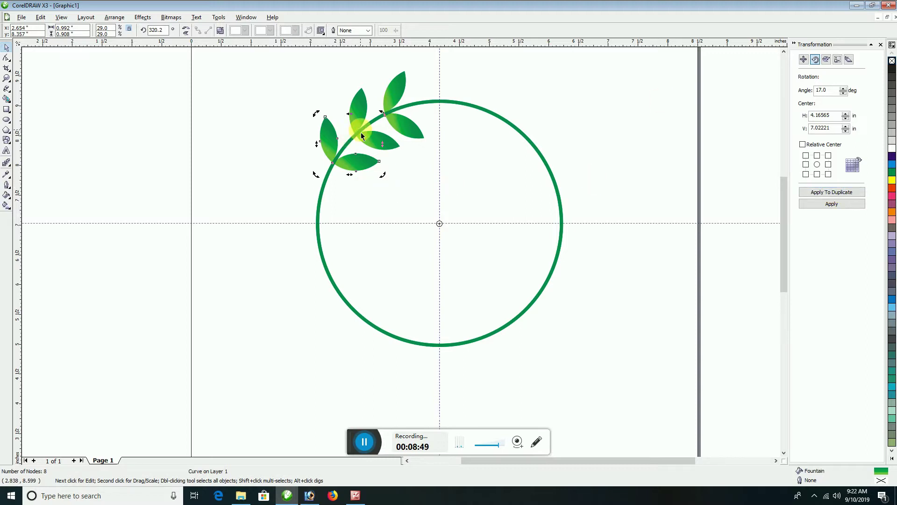
Try rotating the last duplicate by 150 degrees, and undo this rotation together with both duplicates.
double_click(825, 90)
text(150)
key(Return)
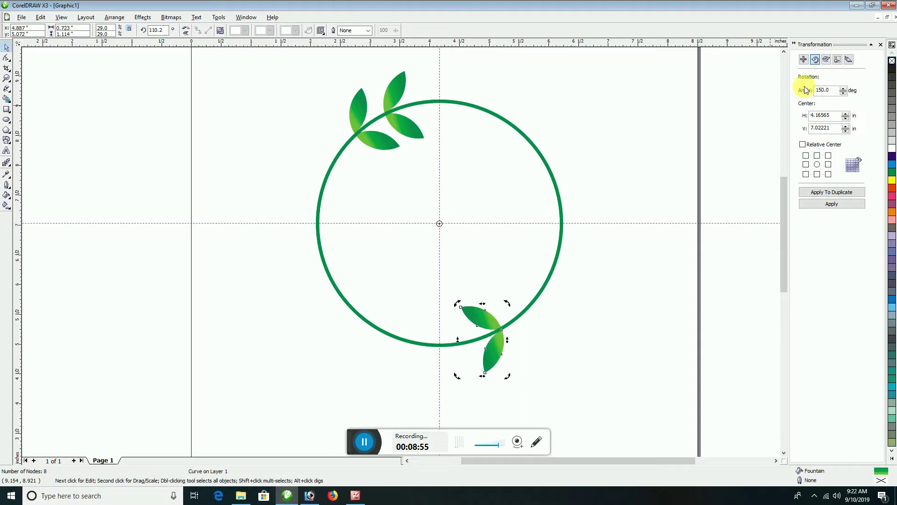
key(ctrl+z)
key(ctrl+z)
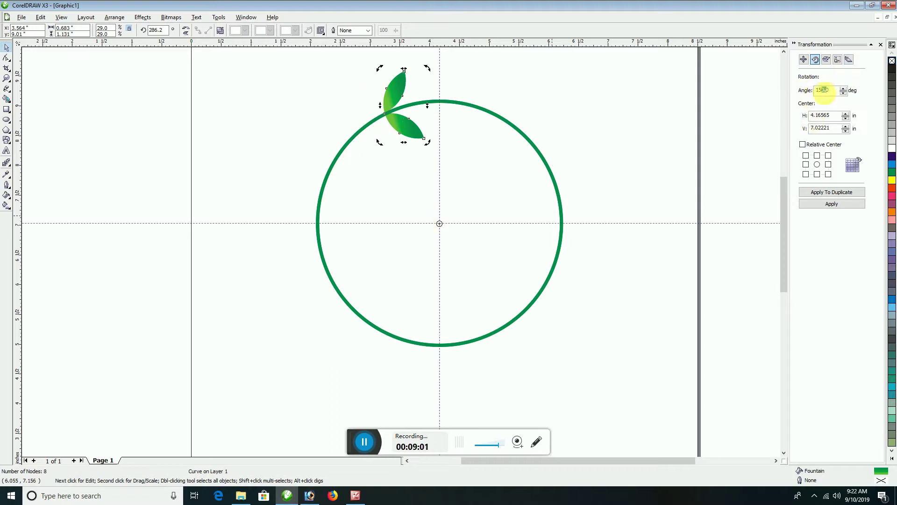
Set the rotation angle to 15 degrees and add nine successive duplicates of the leaf pair around the circle's centre.
click(823, 90)
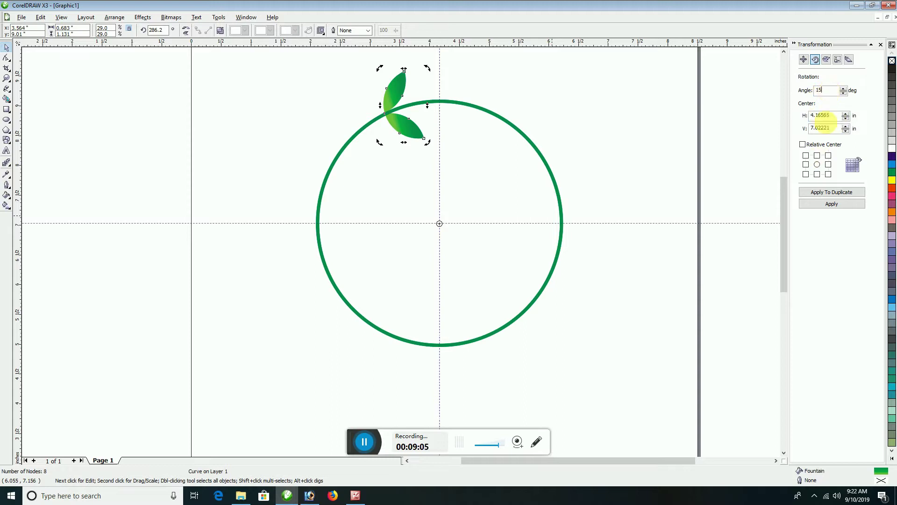
click(828, 192)
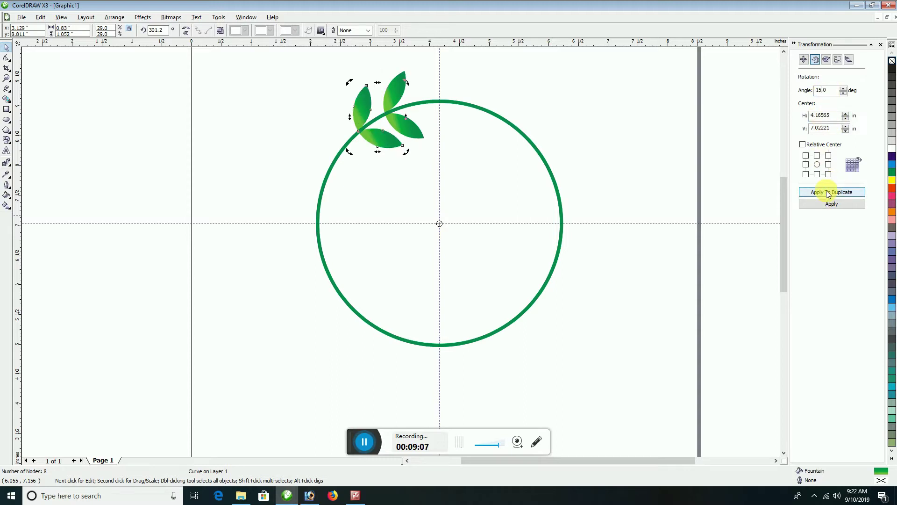
click(828, 192)
click(828, 192)
click(828, 192)
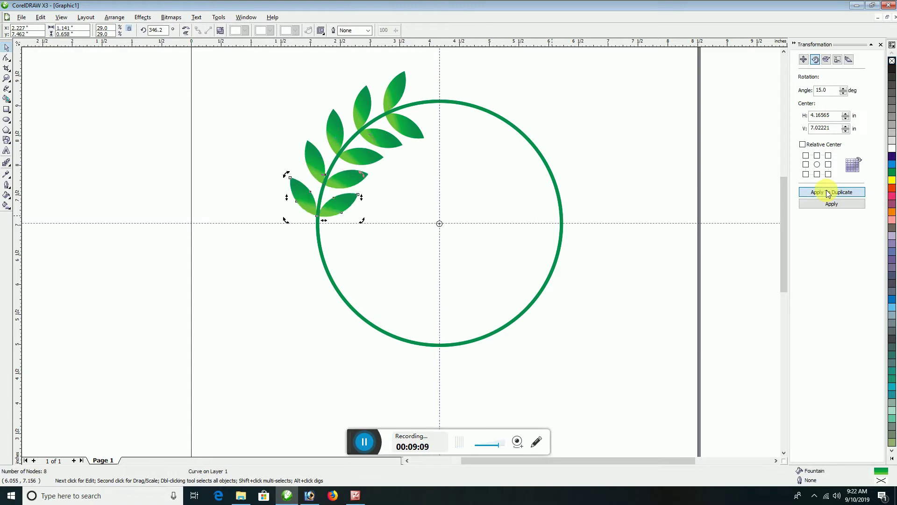
click(828, 193)
click(828, 193)
click(828, 193)
click(828, 192)
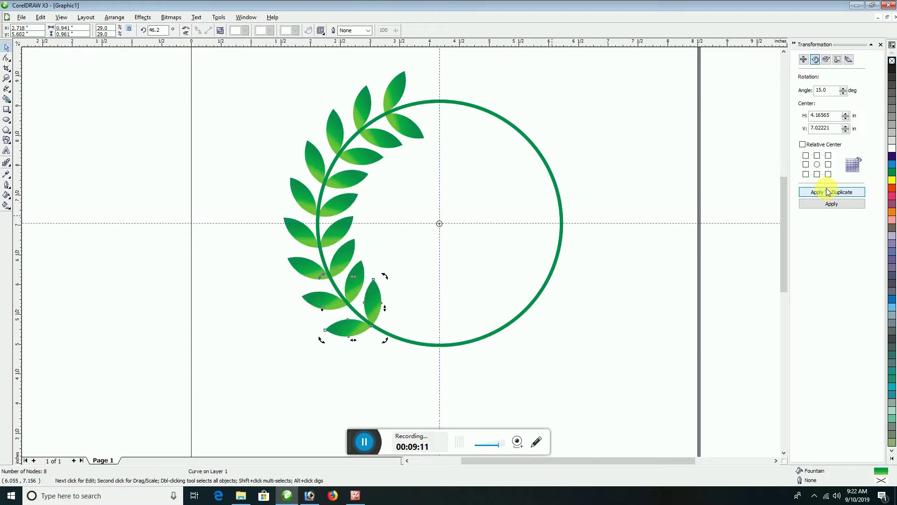
click(827, 192)
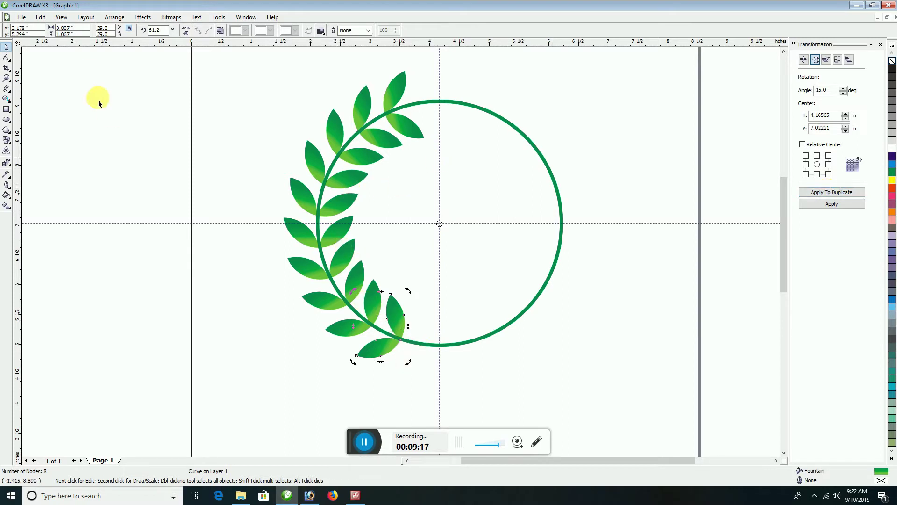
Convert the circle into an open arc with a starting angle of 105 degrees and an ending angle of 270 degrees.
click(515, 127)
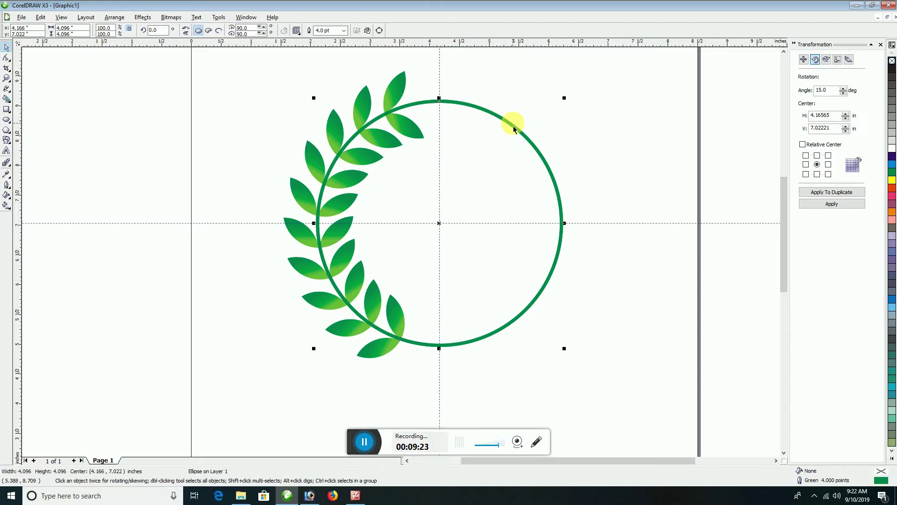
click(221, 32)
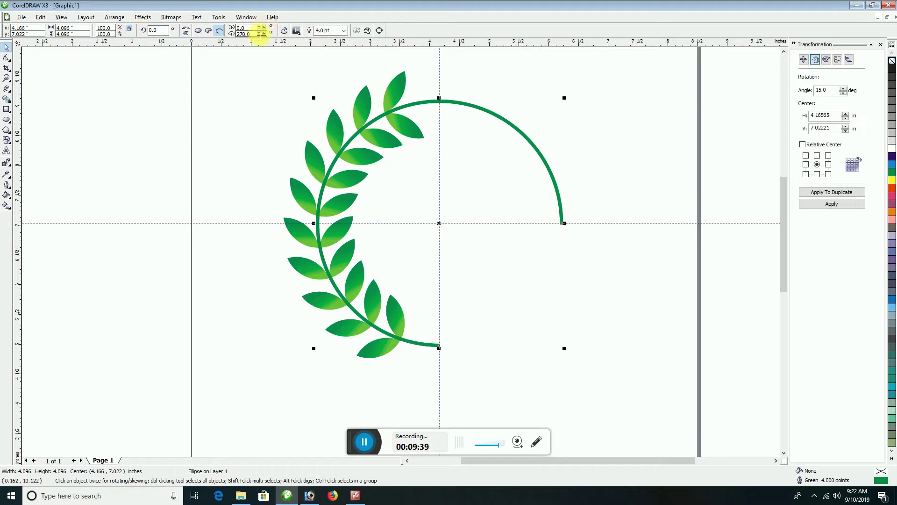
click(262, 28)
click(263, 28)
click(262, 28)
click(262, 29)
click(262, 28)
click(262, 28)
click(262, 28)
click(262, 28)
click(263, 28)
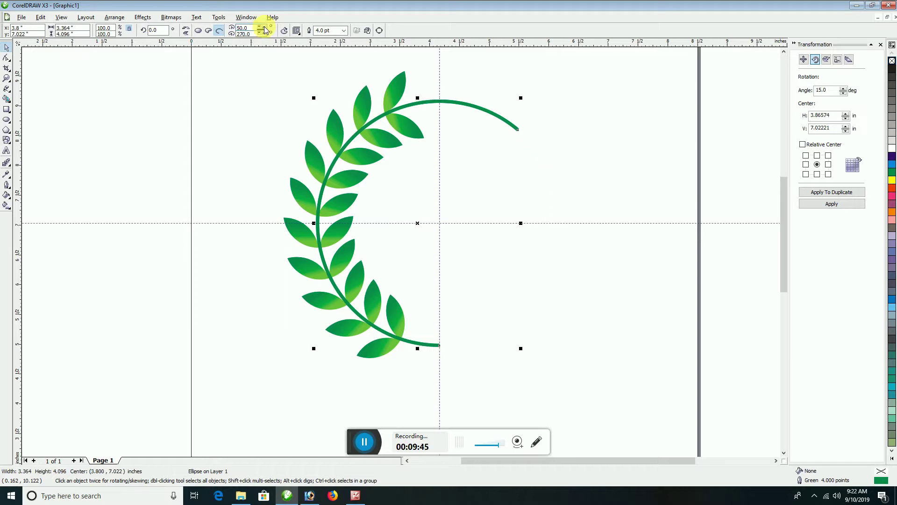
click(262, 31)
click(262, 31)
click(263, 28)
click(262, 28)
click(263, 28)
click(263, 28)
click(263, 28)
click(263, 28)
click(263, 28)
click(263, 28)
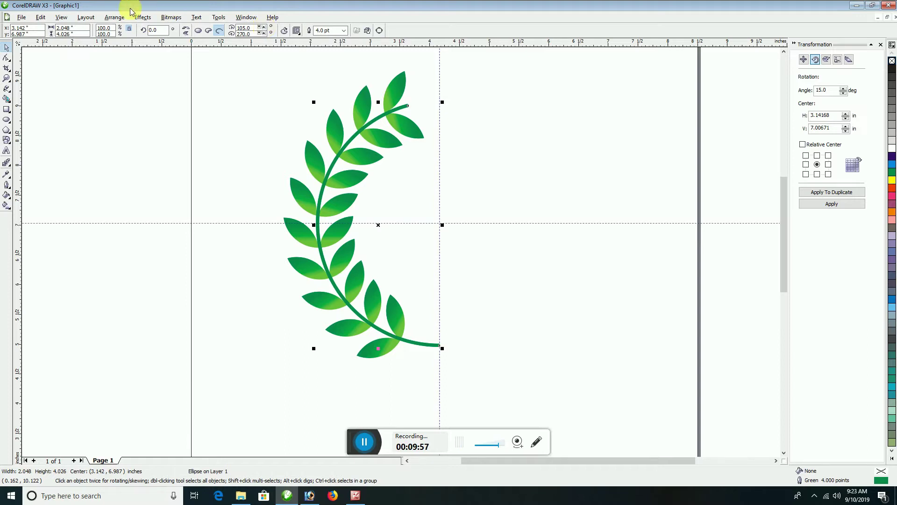
Place a copy of the topmost leaf pair outside the page and break it apart into two separate leaves.
click(401, 91)
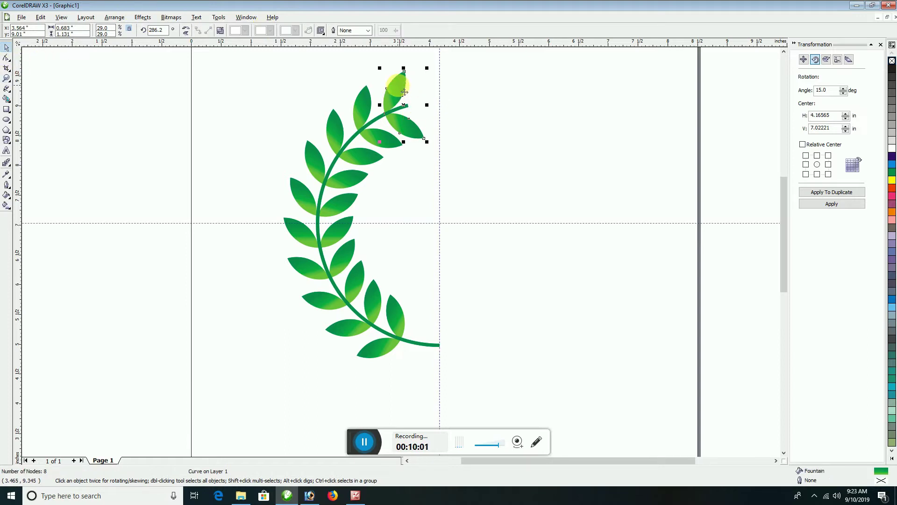
drag(404, 92, 163, 109)
right_click(164, 109)
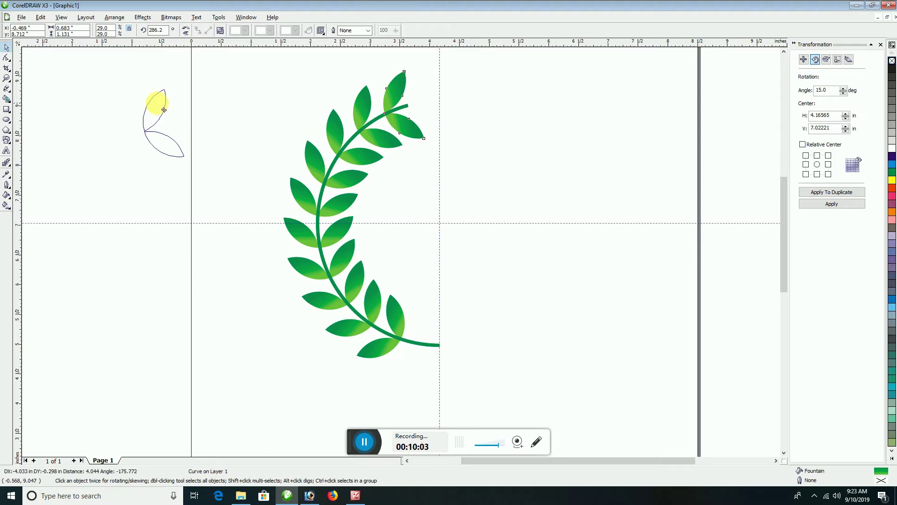
drag(235, 114, 93, 195)
click(149, 144)
drag(189, 111, 136, 184)
click(160, 141)
right_click(163, 147)
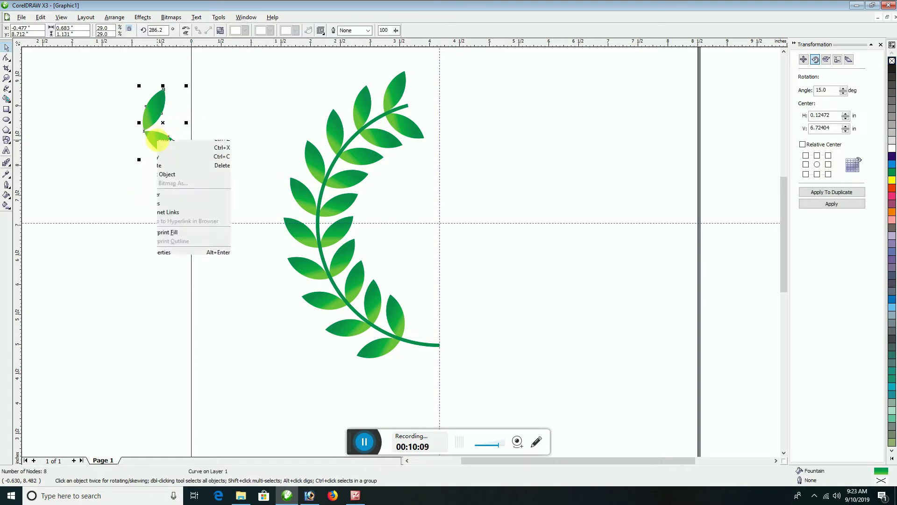
click(177, 153)
click(144, 136)
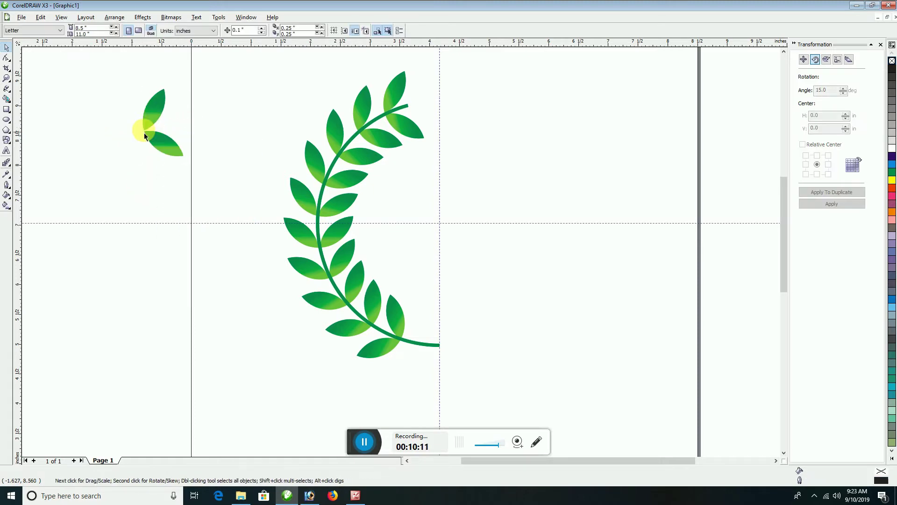
Move one separated leaf to the arc's upper tip, rotate it to 56.7 degrees, and adjust it to meet the stem's end.
click(159, 142)
drag(165, 144, 435, 100)
click(260, 86)
scroll(440, 117, up, 1)
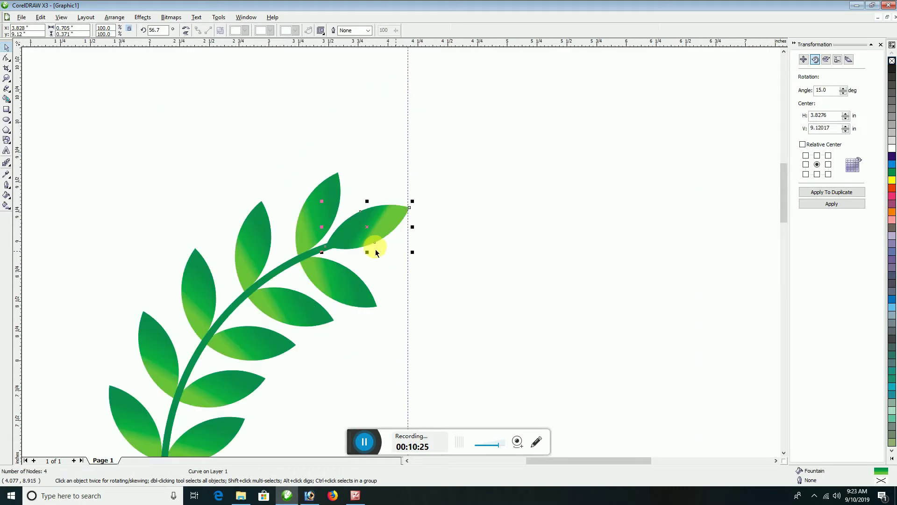
drag(359, 241, 351, 246)
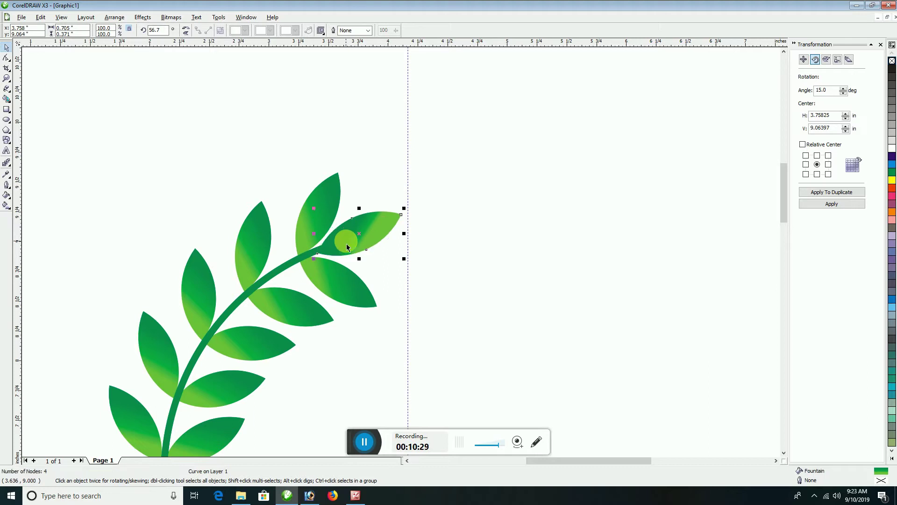
click(348, 243)
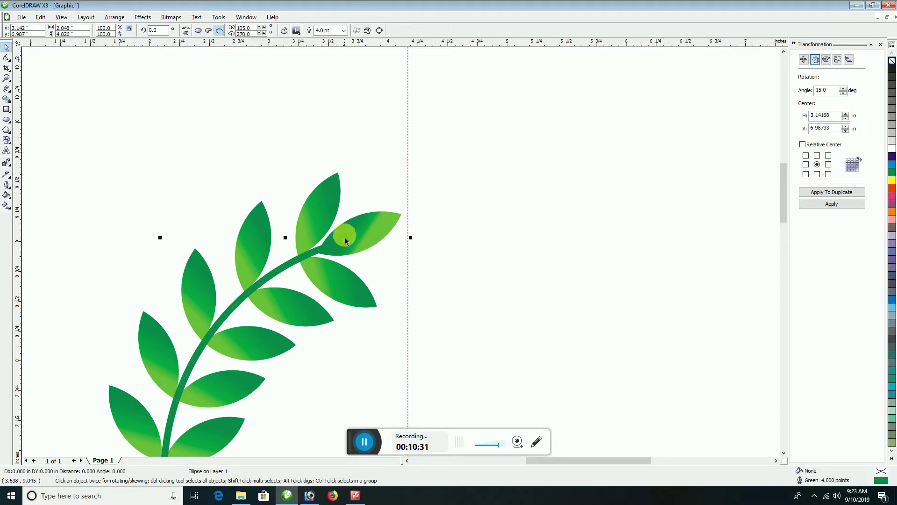
click(351, 236)
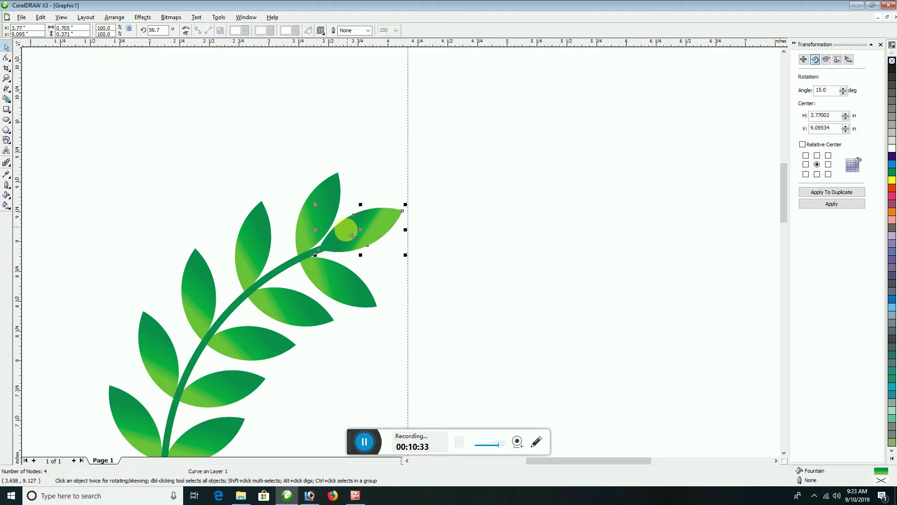
Delete the leftover single leaf outside the page and the horizontal guideline.
scroll(355, 244, down, 2)
scroll(407, 281, down, 1)
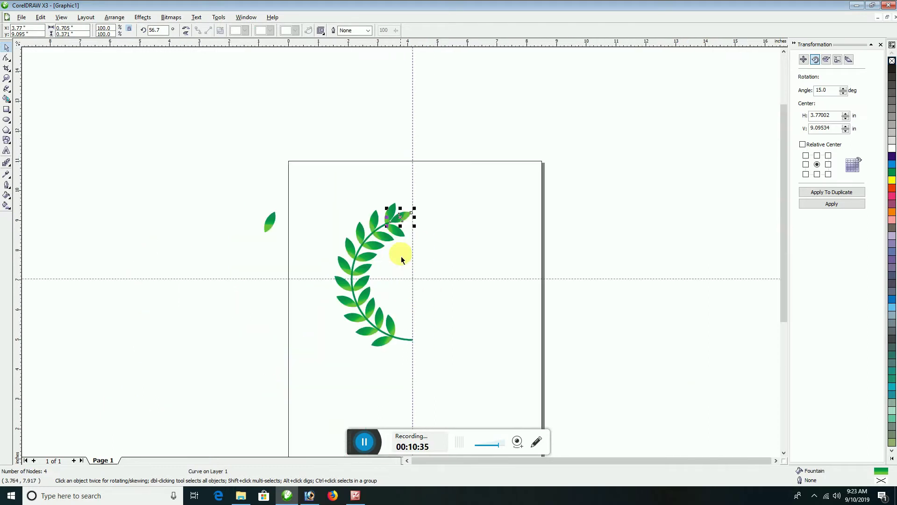
click(270, 217)
key(Delete)
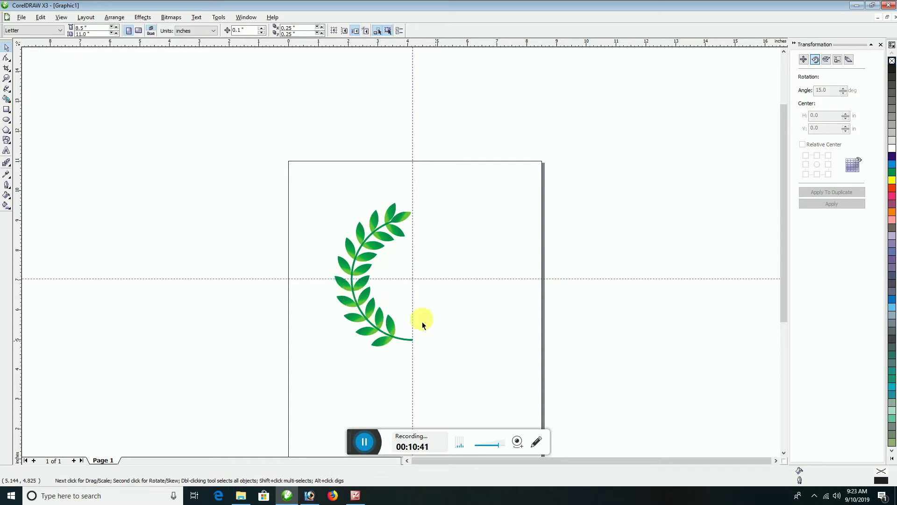
click(466, 286)
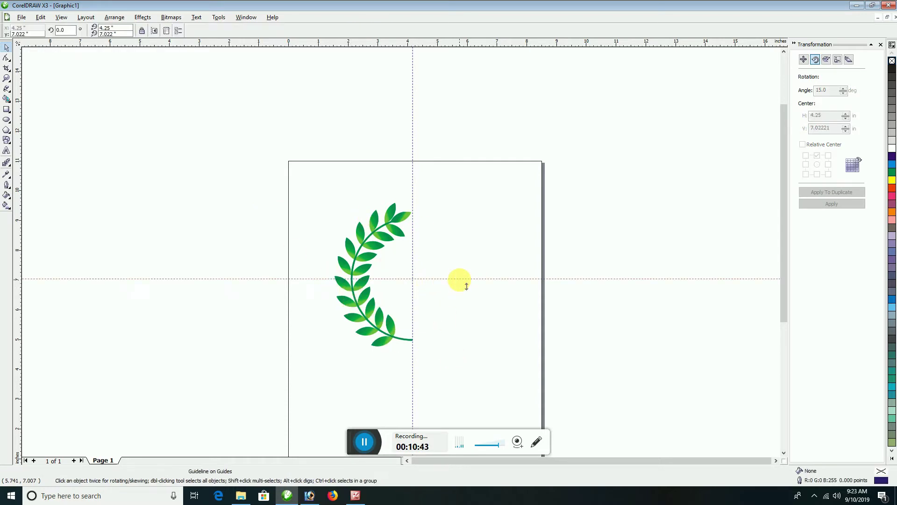
key(Delete)
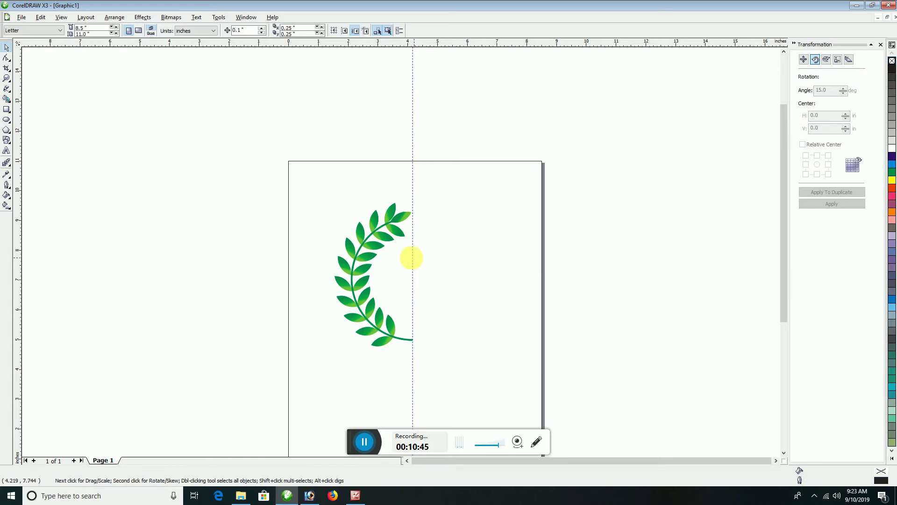
Delete the vertical guideline along the open side of the half wreath.
click(411, 259)
key(Delete)
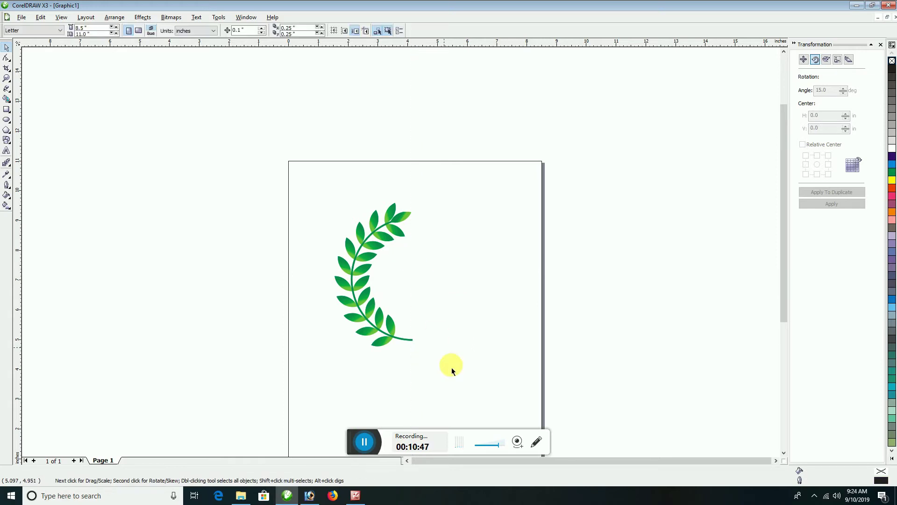
Create a horizontally mirrored duplicate of the complete half wreath, including its leaves and stem.
scroll(402, 254, up, 3)
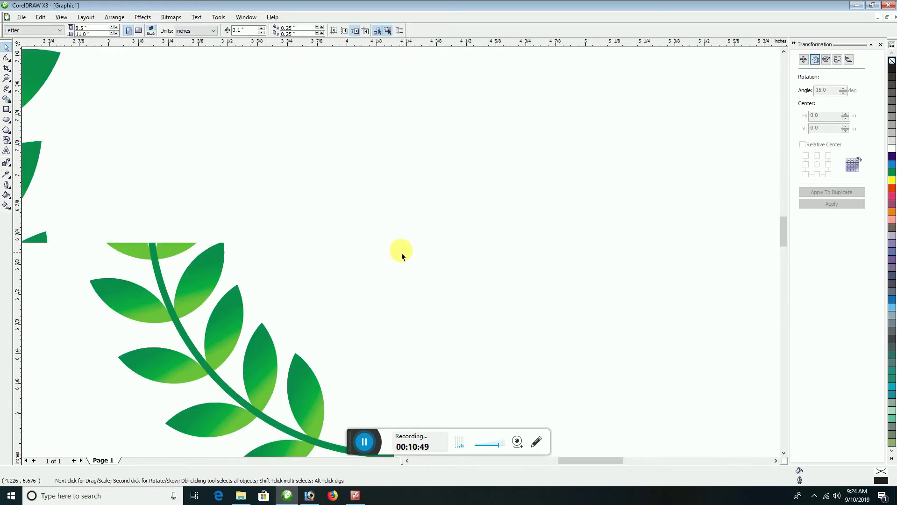
scroll(402, 255, down, 3)
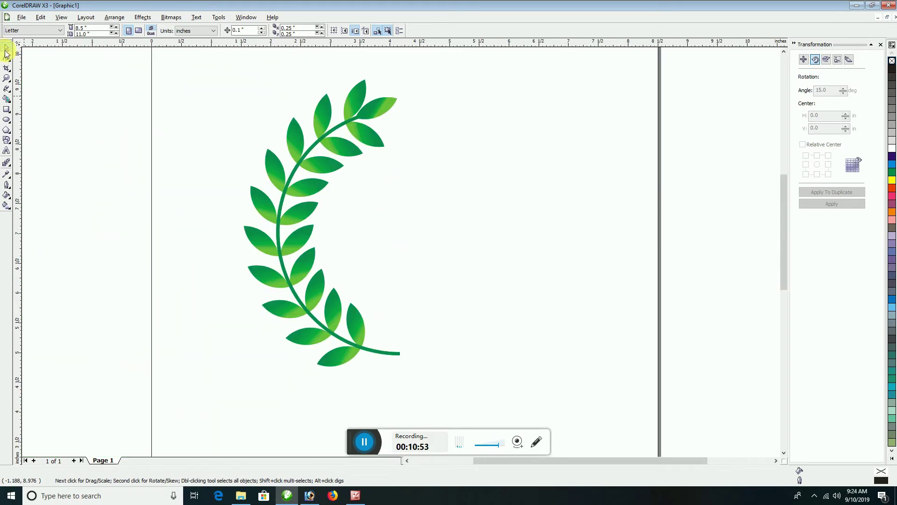
drag(226, 60, 448, 395)
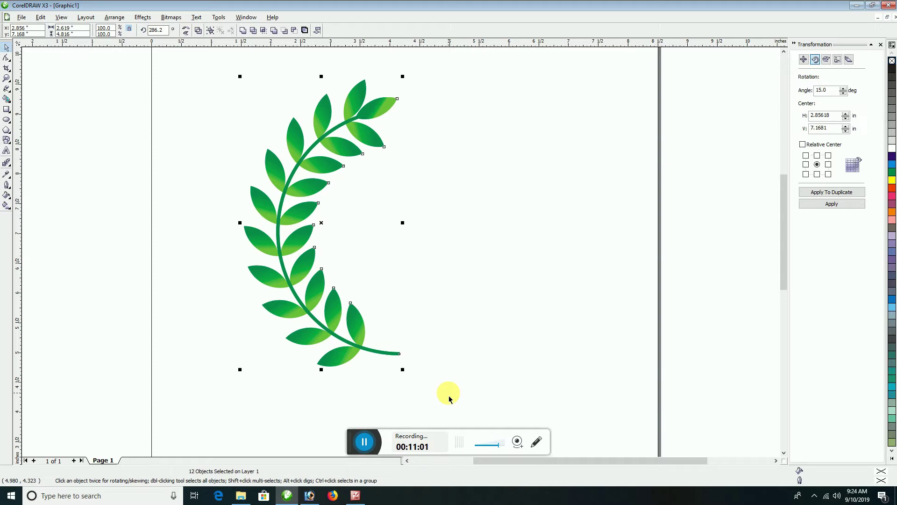
click(189, 32)
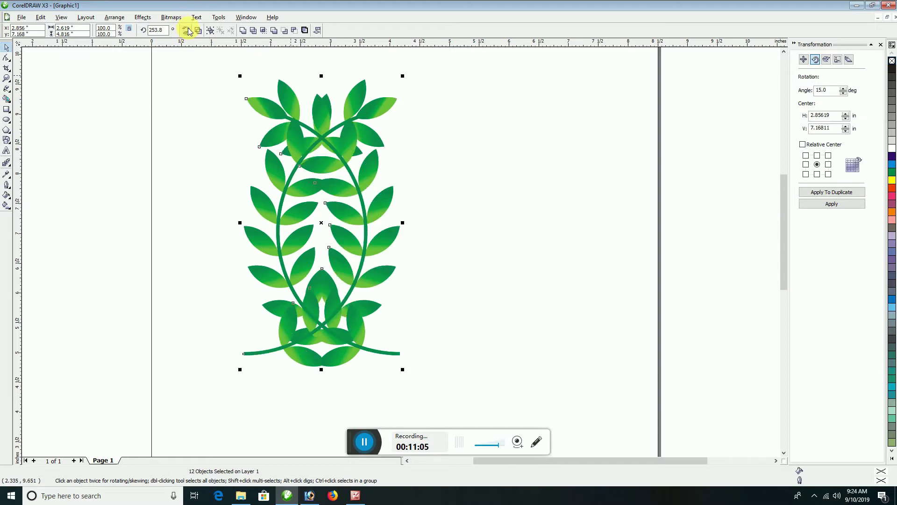
Move the mirrored half horizontally to X 5.656 inches, leaving a small gap between the two stem ends.
key(Right)
key(Right)
key(Right)
key(Right)
key(Right)
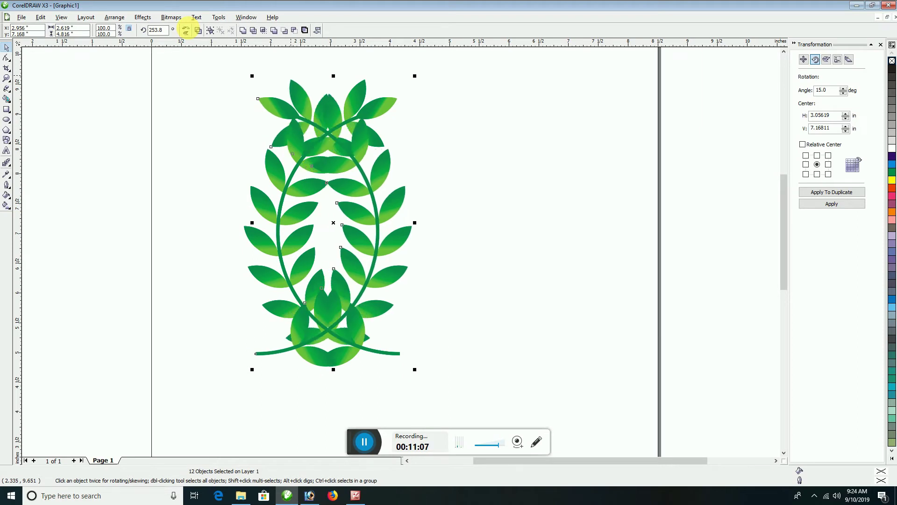
key(Right)
key(Right)
key(Right)
key(Right)
key(Right)
key(Right)
key(Right)
key(Right)
key(Right)
key(Right)
key(Right)
key(Right)
key(Right)
key(Right)
key(Right)
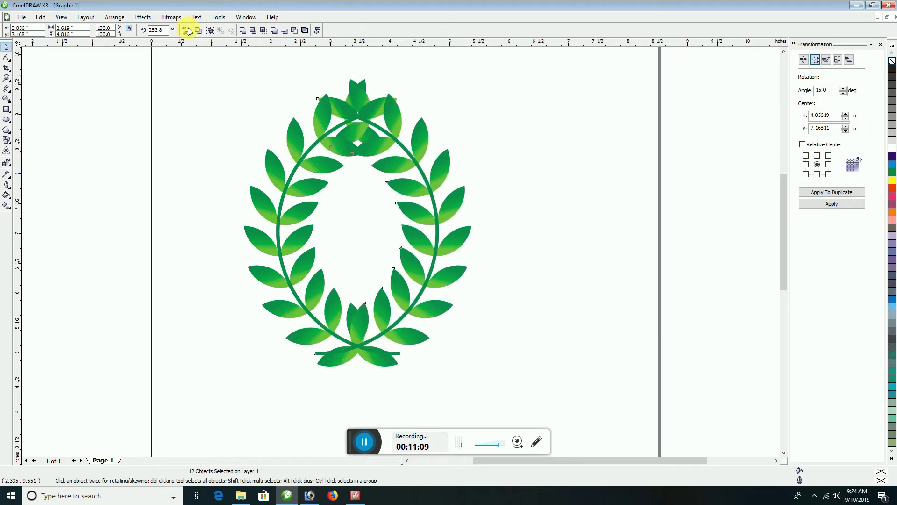
key(Right)
key(Right)
key(Right)
key(Right)
key(Right)
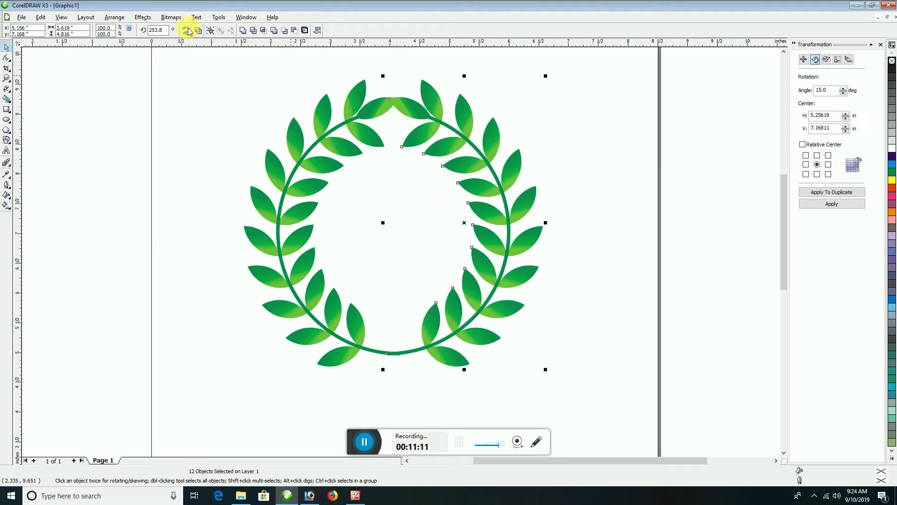
key(Right)
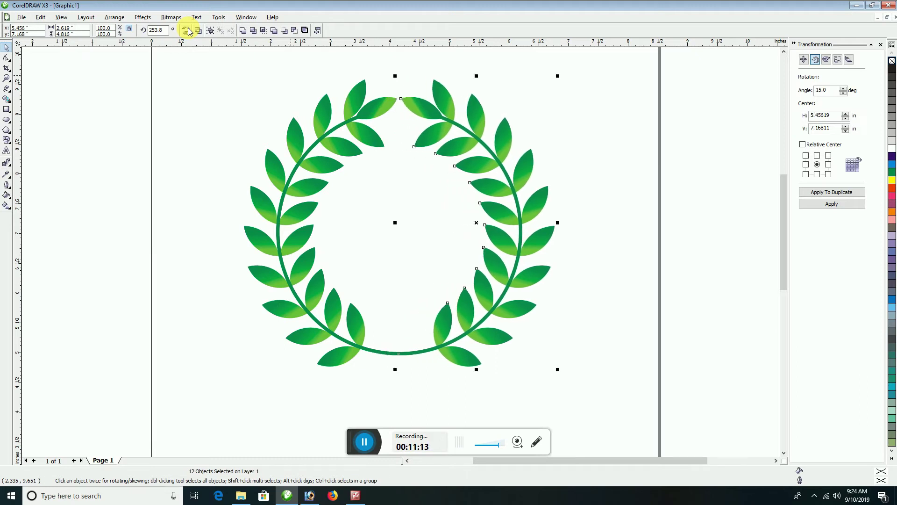
key(Right)
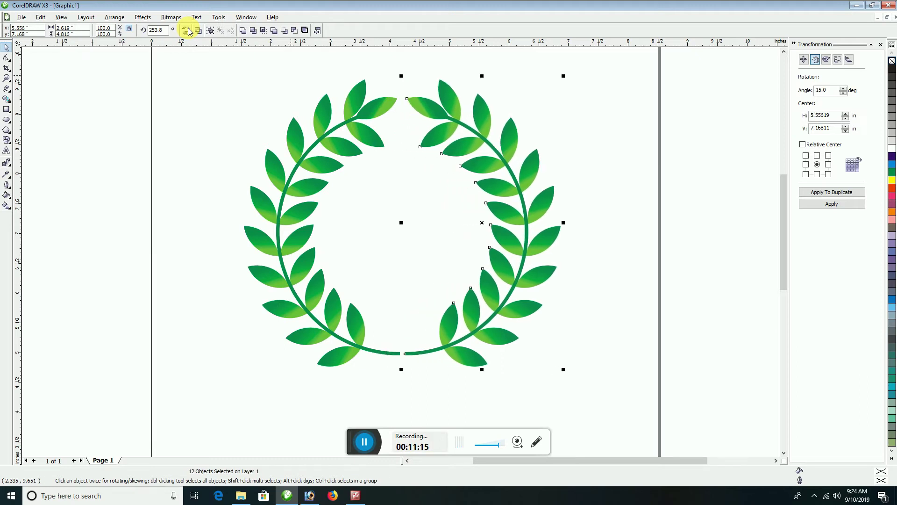
key(Right)
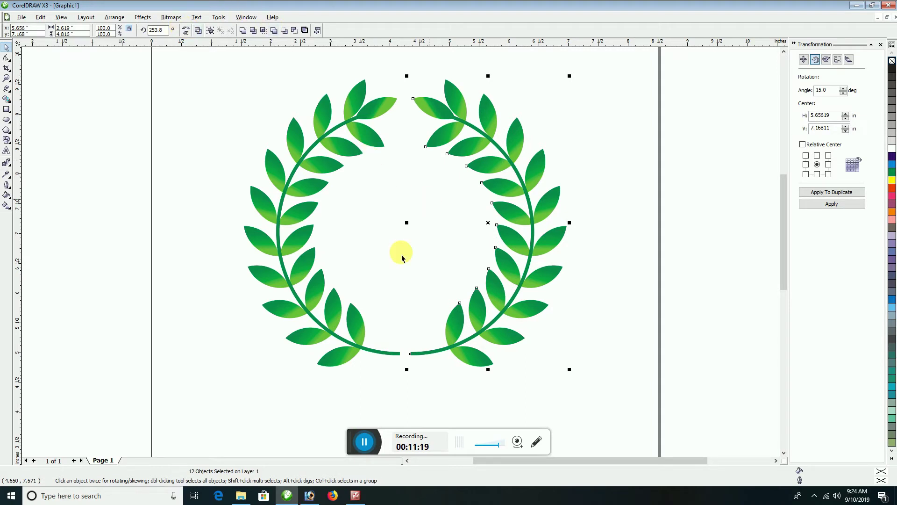
scroll(401, 254, down, 2)
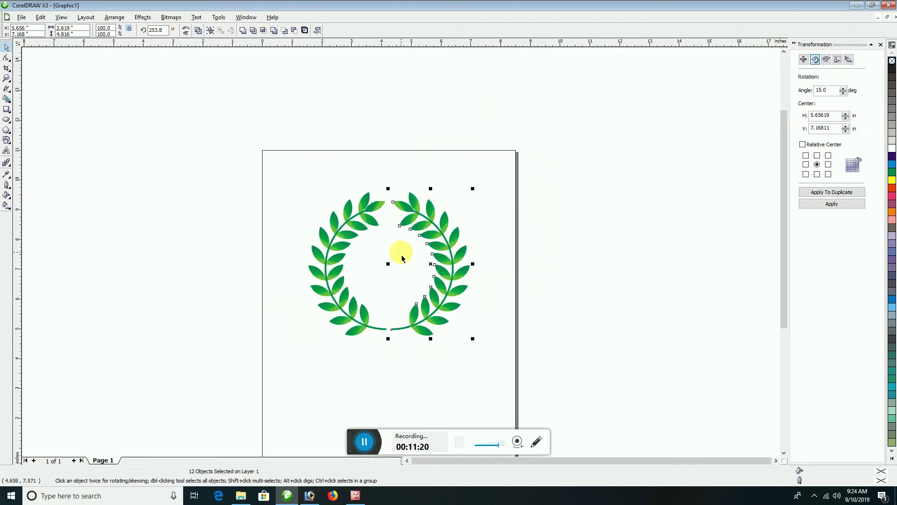
click(892, 180)
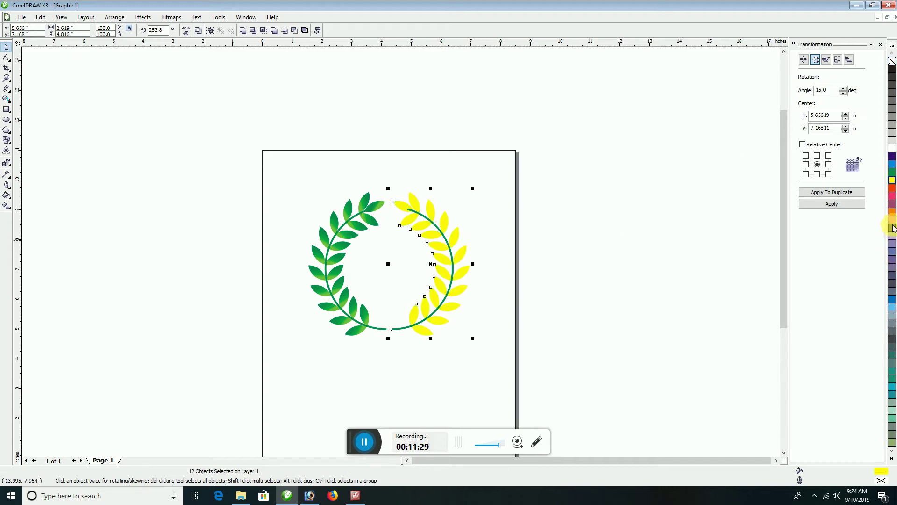
click(892, 220)
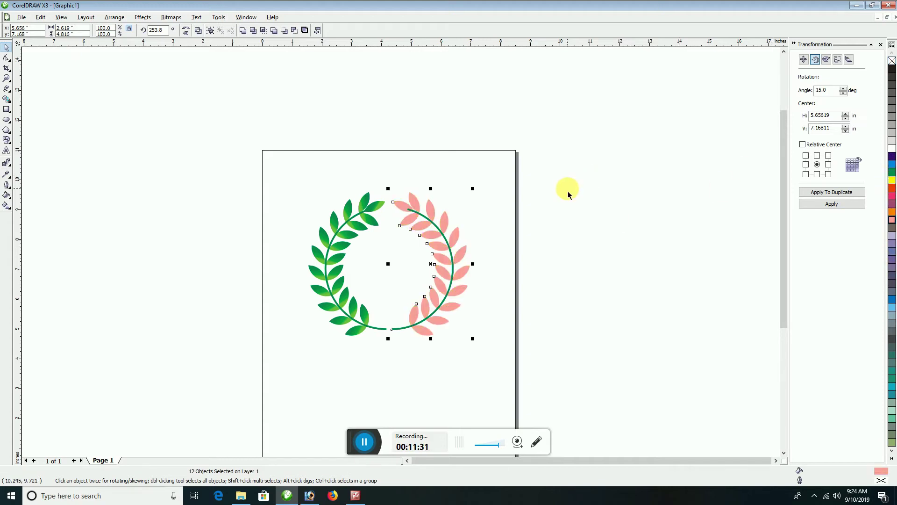
key(ctrl+z)
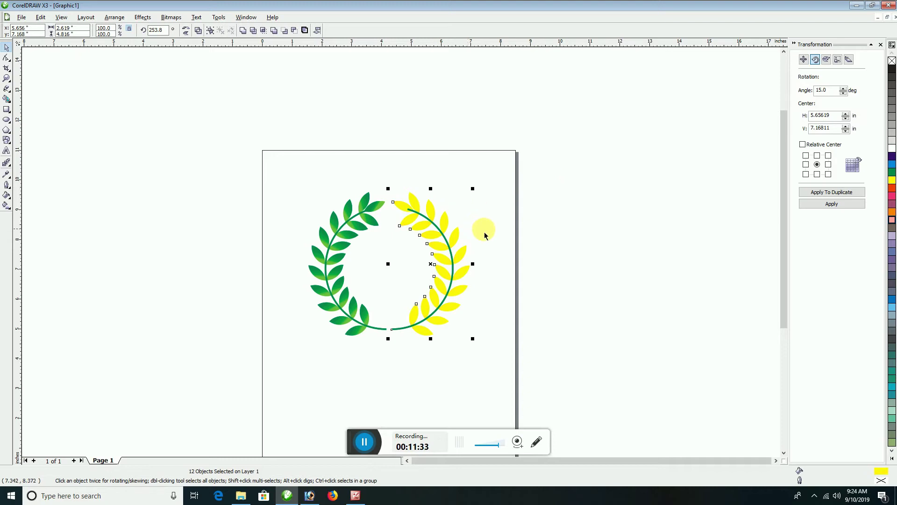
key(ctrl+z)
click(33, 94)
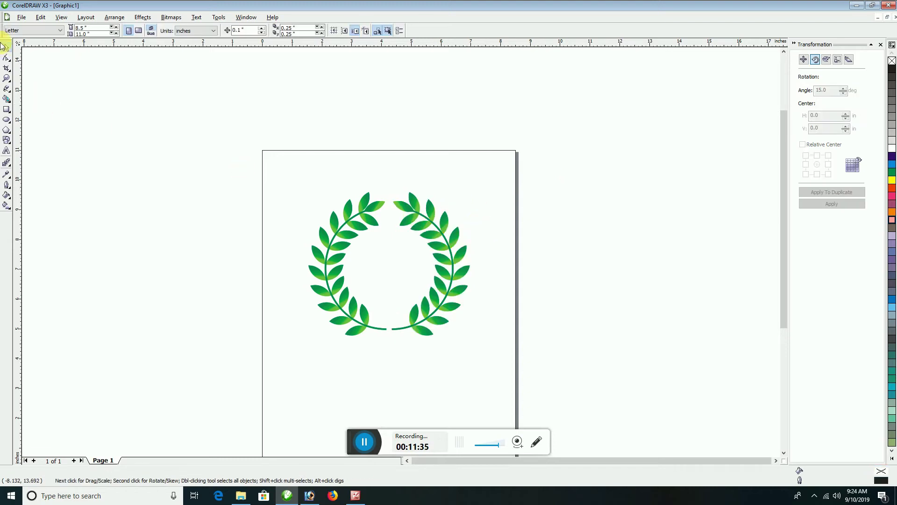
Draw a circle about 7.4 inches in diameter outside the page and place it just beside the page edge.
click(7, 121)
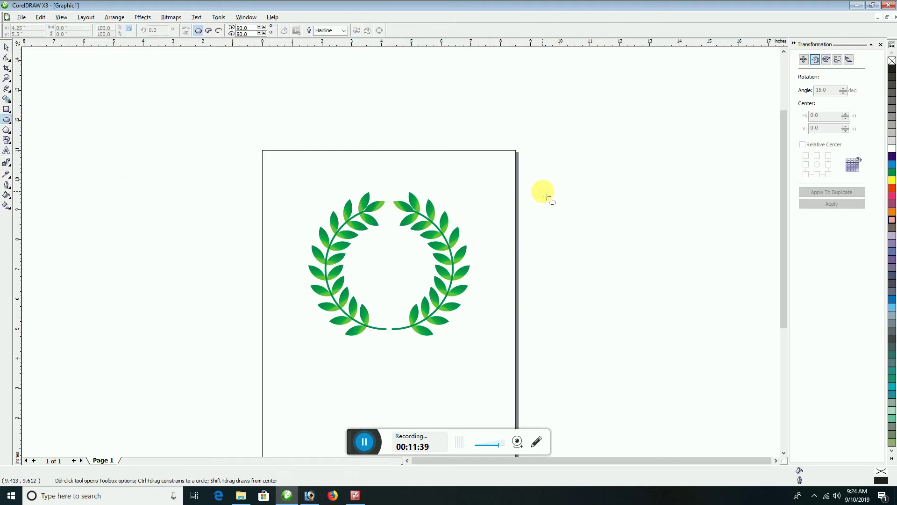
drag(580, 139, 721, 364)
click(6, 48)
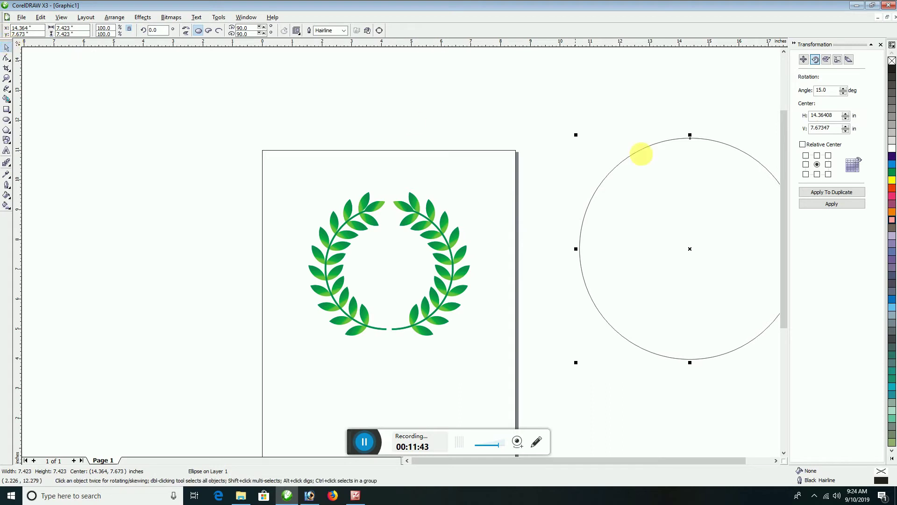
drag(696, 168, 642, 156)
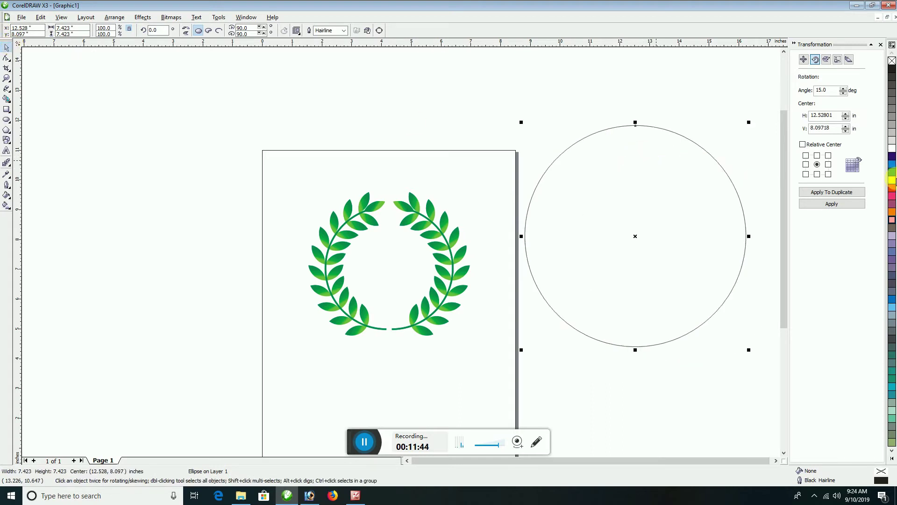
Fill the circle with Faded Pink after trying Yellow, Orange and Powder Blue.
click(891, 182)
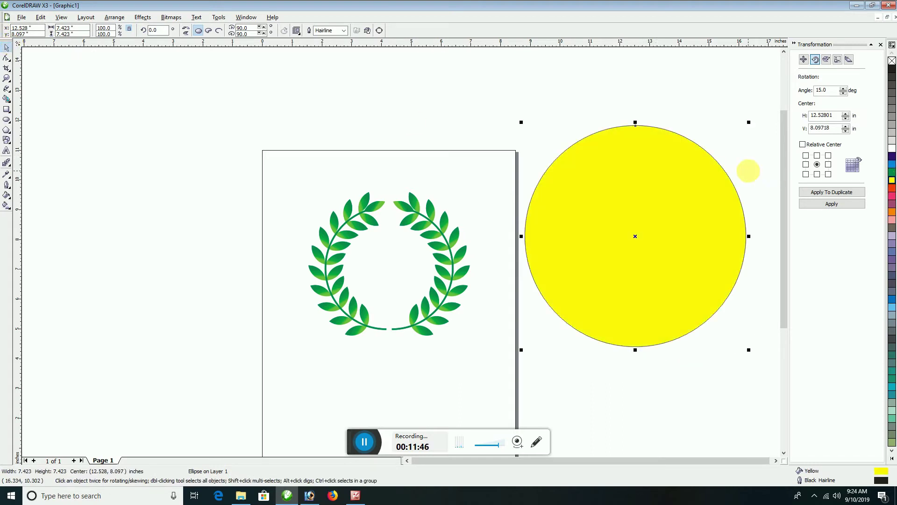
click(891, 214)
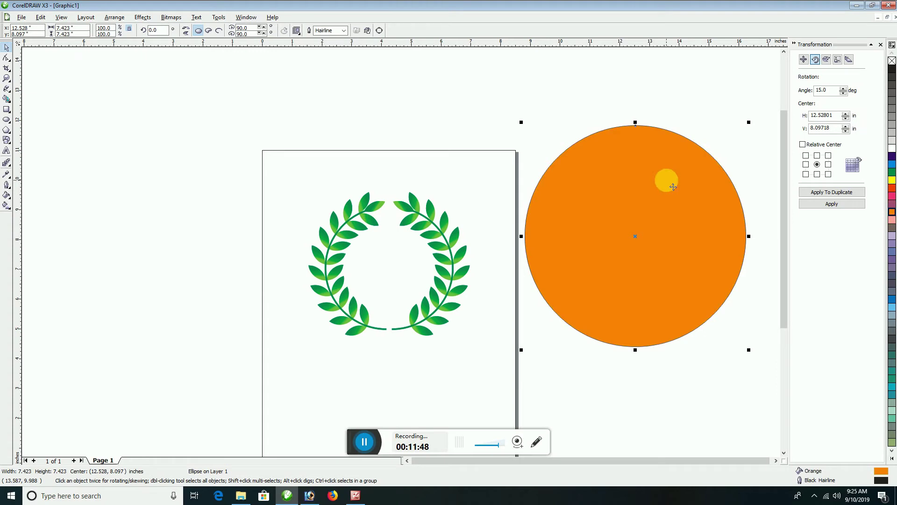
click(892, 237)
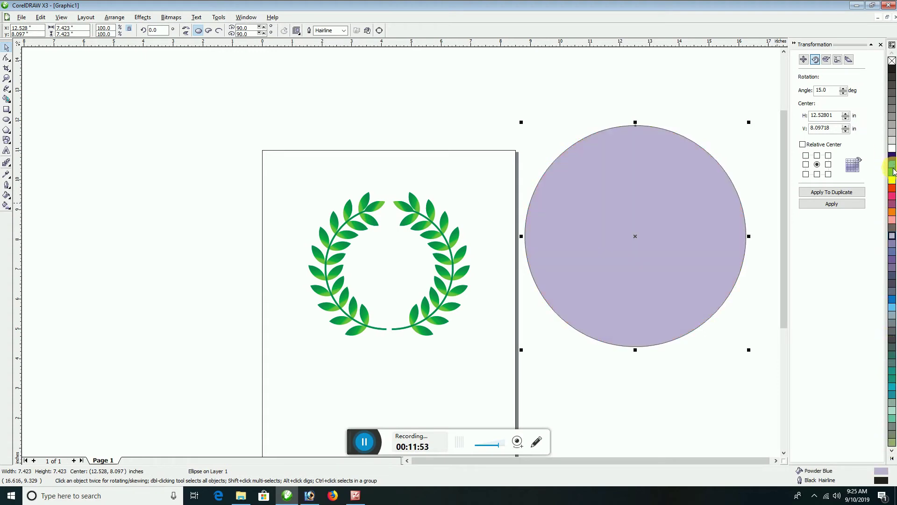
click(891, 458)
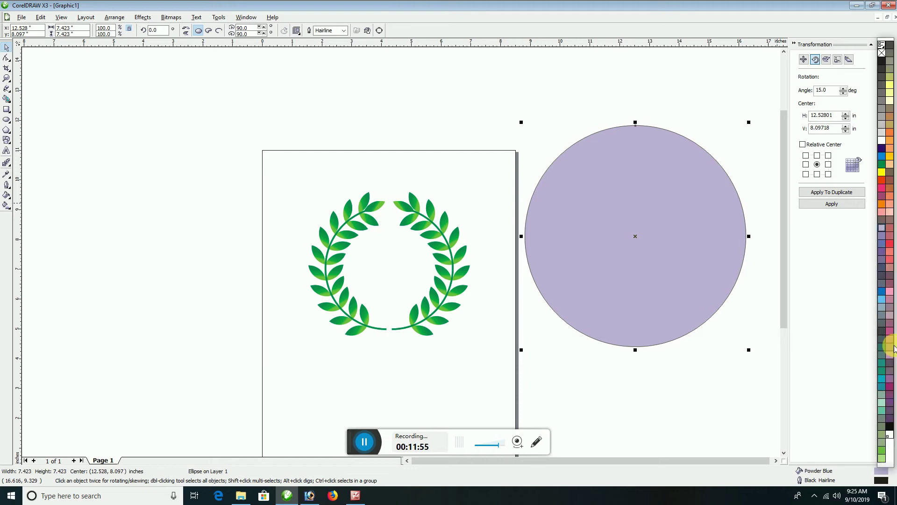
click(889, 211)
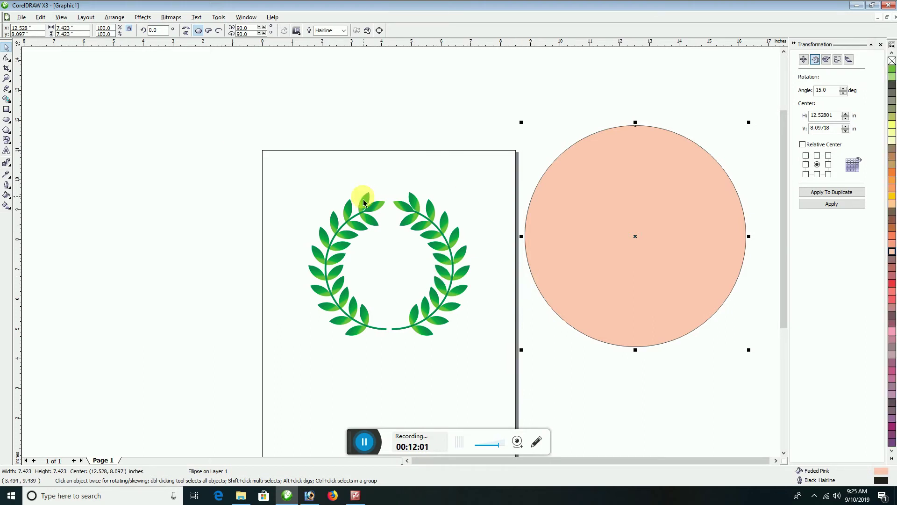
Move both halves of the wreath onto the pink circle and bring them in front of it.
drag(236, 168, 529, 406)
drag(453, 234, 675, 201)
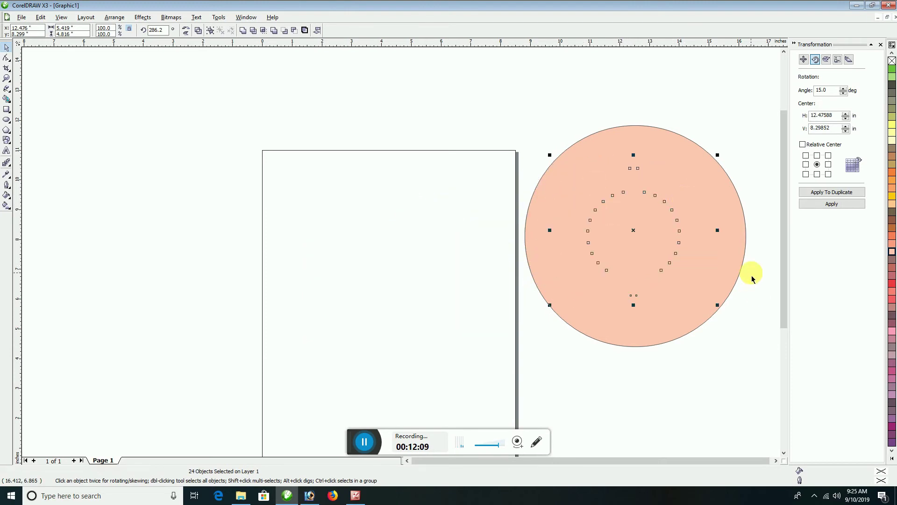
key(shift+Page_Up)
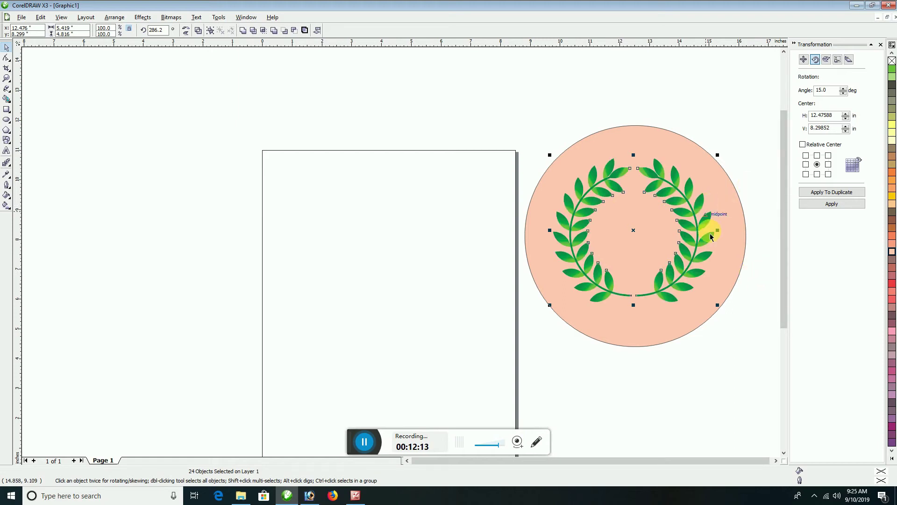
Move the wreath and pink circle together onto the upper part of the page.
scroll(794, 391, right, 1)
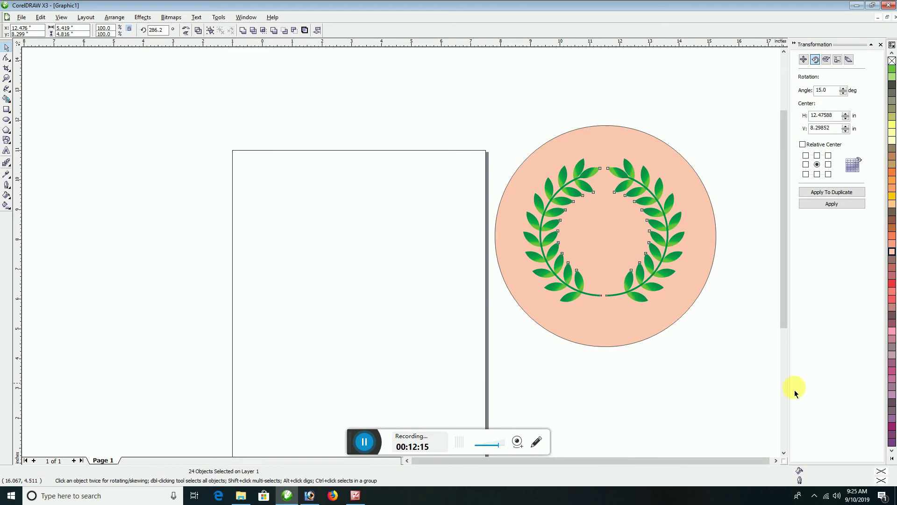
shift+click(691, 216)
drag(681, 213, 412, 202)
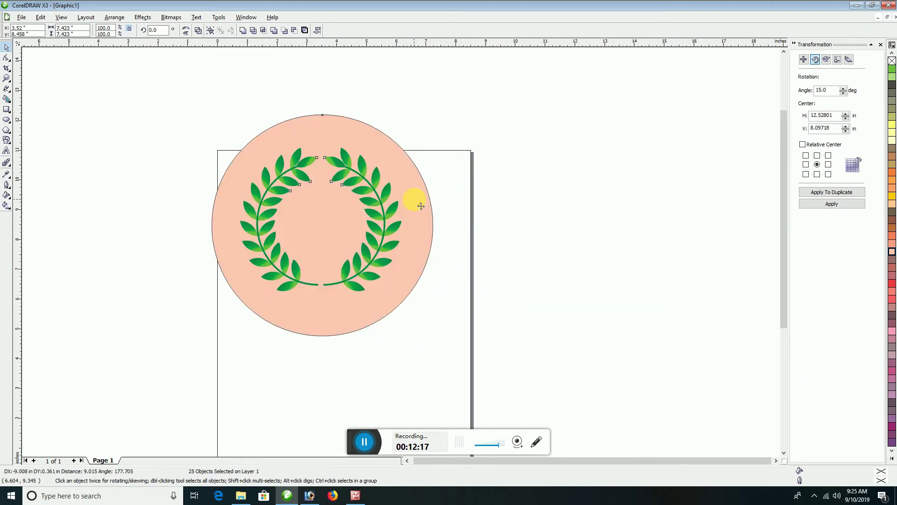
drag(182, 98, 414, 320)
key(Escape)
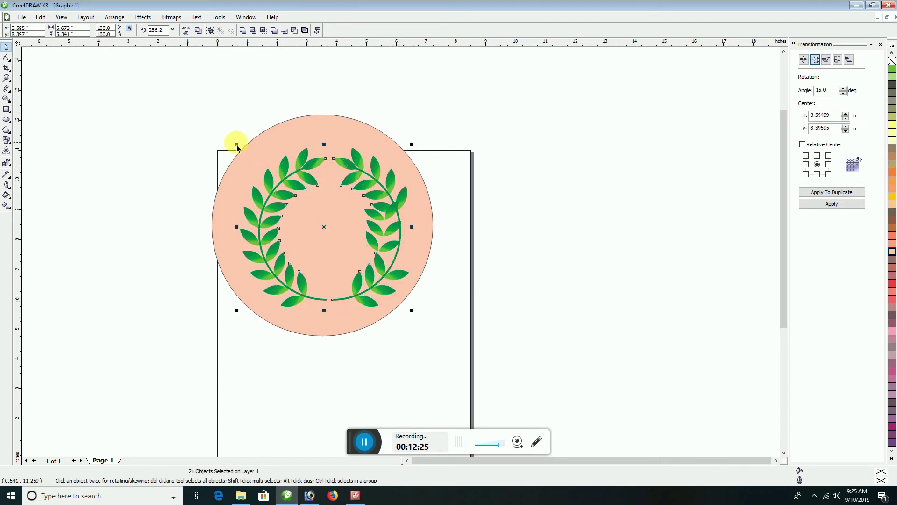
drag(237, 144, 220, 104)
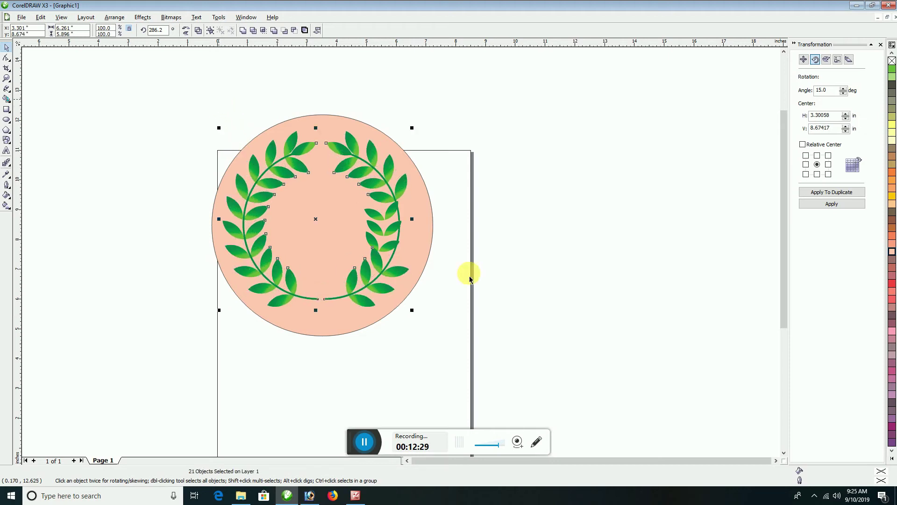
key(ctrl+z)
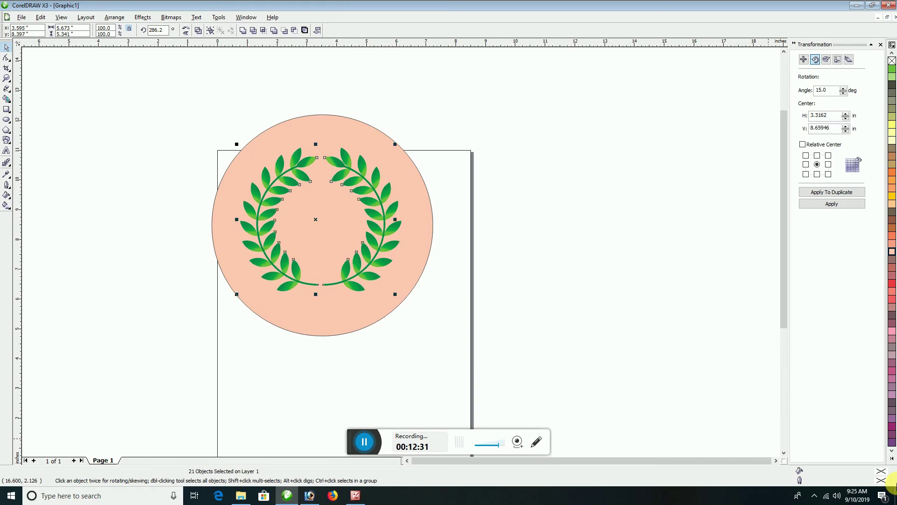
Enlarge the entire wreath to about 6.07 by 5.4 inches and nudge it back toward the centre of the pink circle.
drag(188, 90, 424, 304)
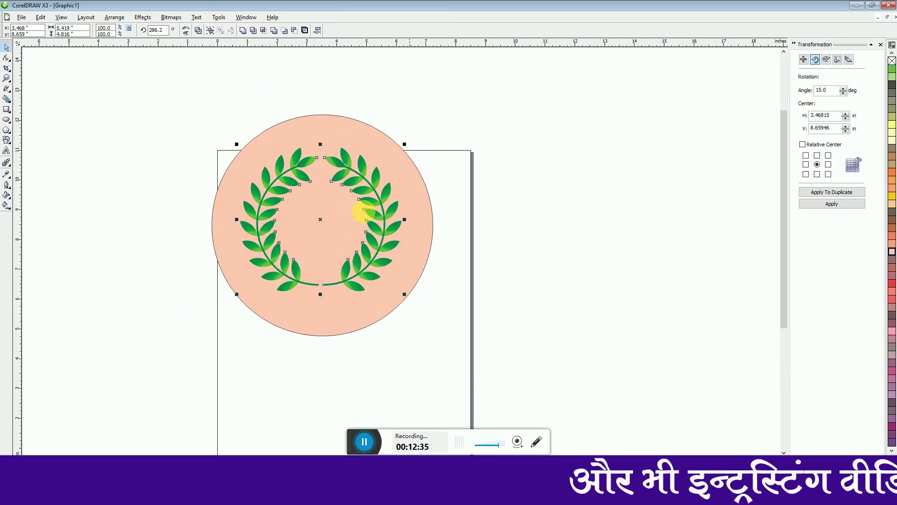
drag(403, 295, 430, 317)
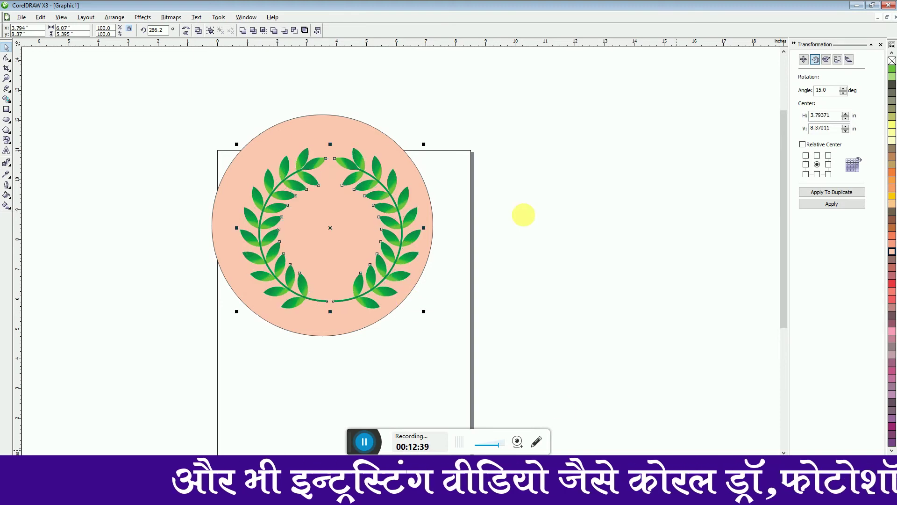
key(Left)
key(Left)
key(Left)
key(Left)
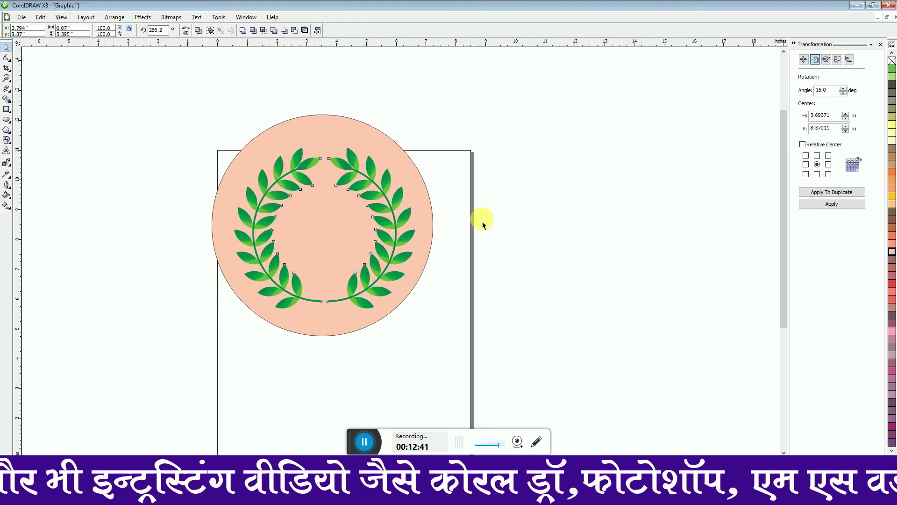
key(Up)
key(Up)
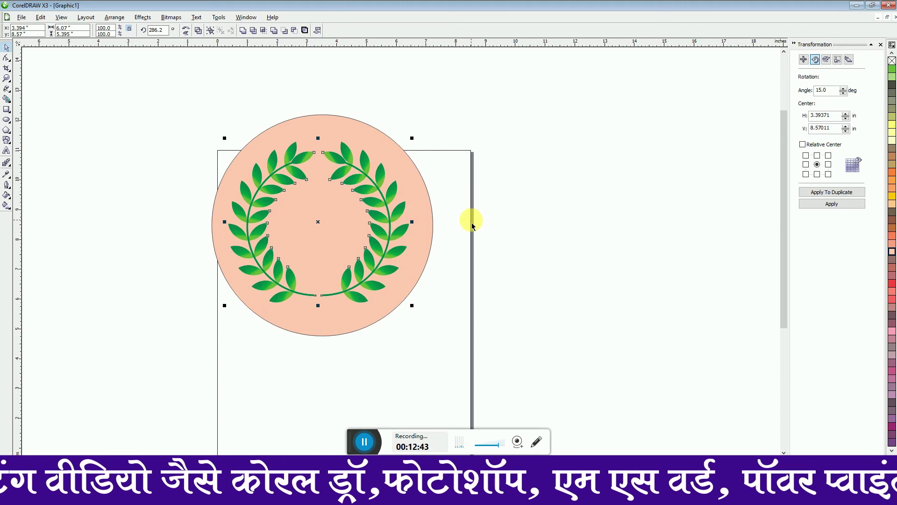
Fill the circle with pale yellow and nudge the wreath slightly down and right toward the circle's centre.
key(Down)
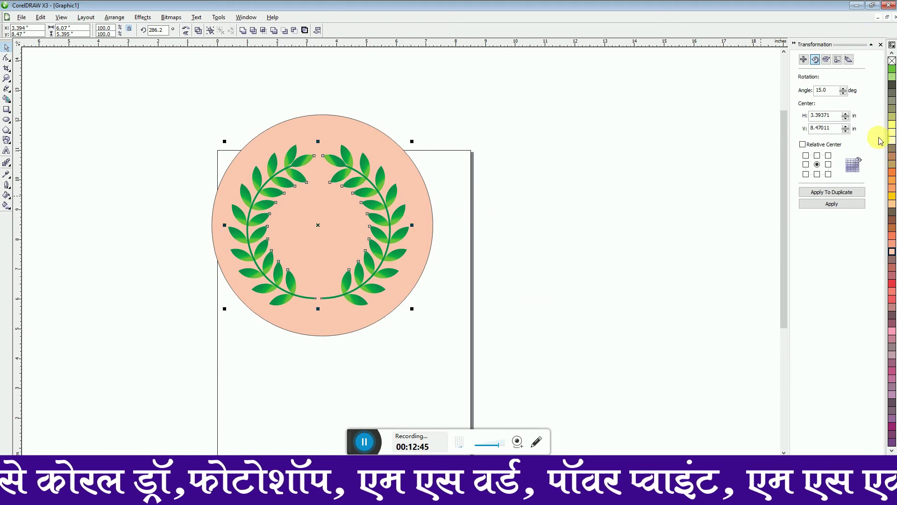
click(352, 122)
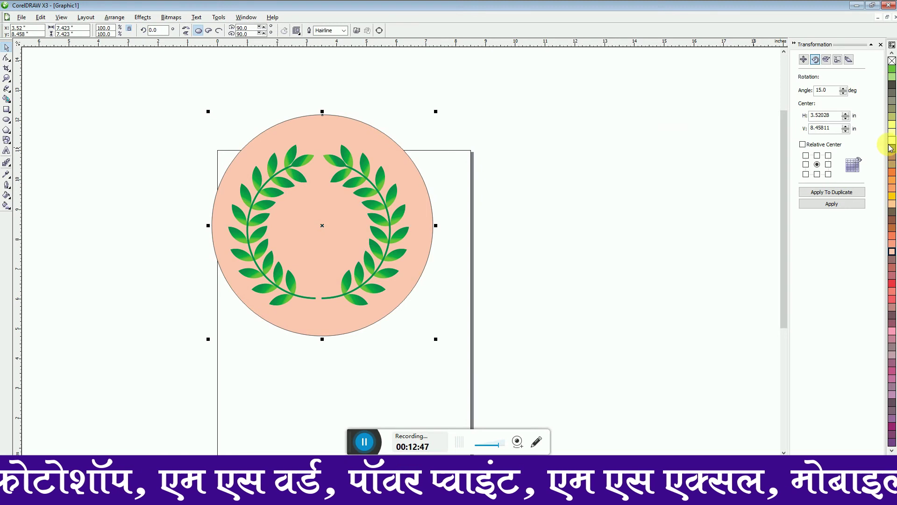
click(891, 142)
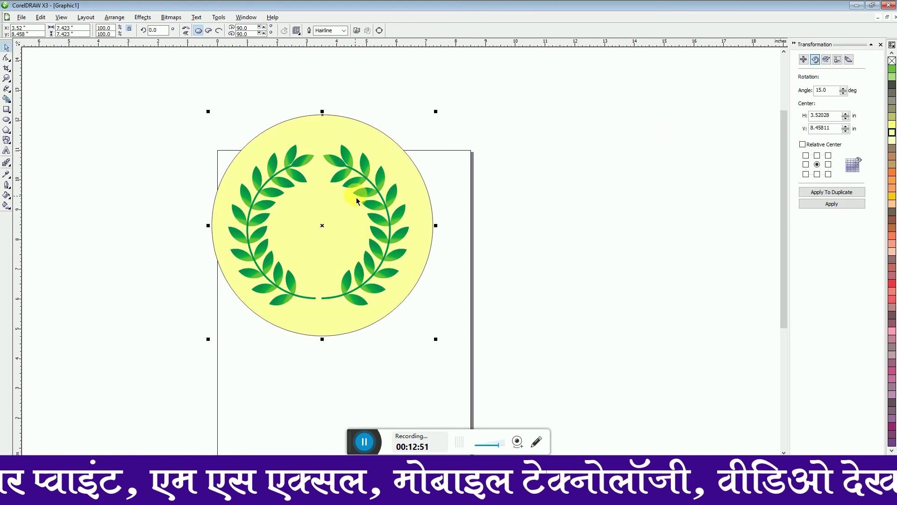
drag(112, 65, 407, 312)
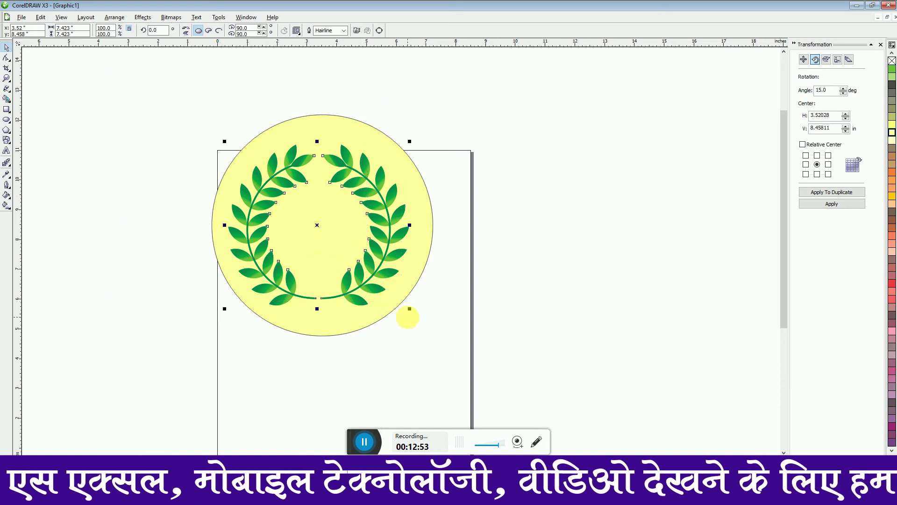
key(Right)
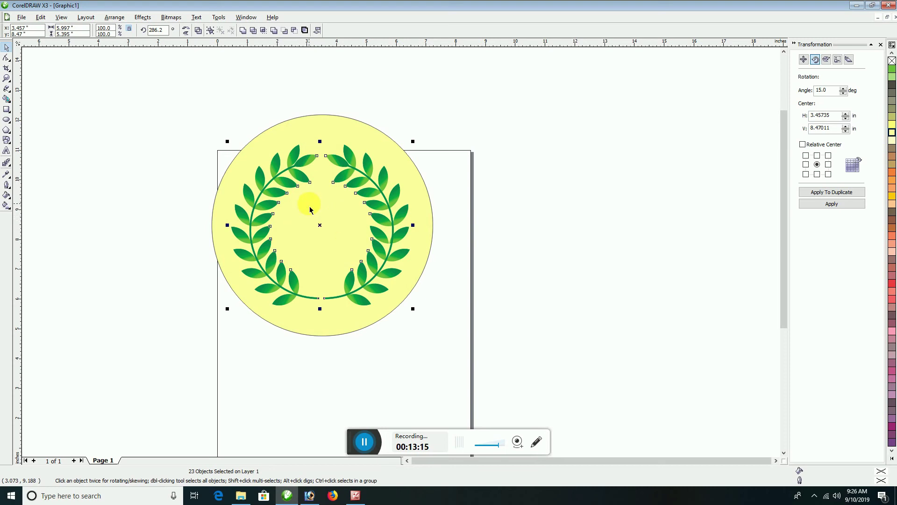
Open the reference picture dre from the desktop, examine its wreath logo layout, and switch back to CorelDRAW.
click(355, 495)
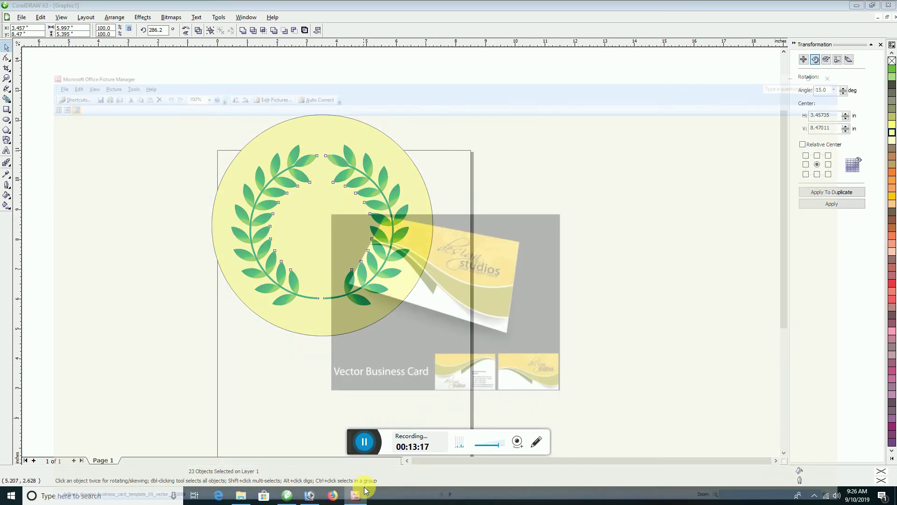
click(885, 4)
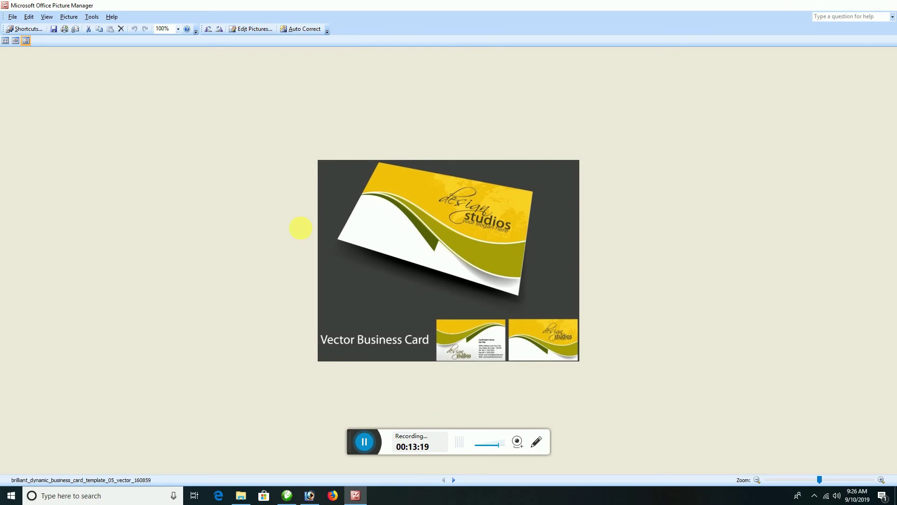
click(856, 5)
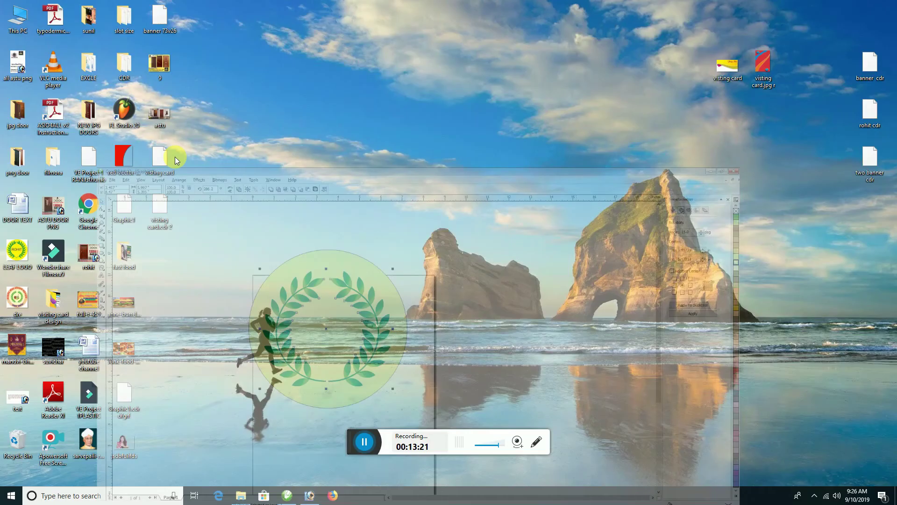
double_click(18, 298)
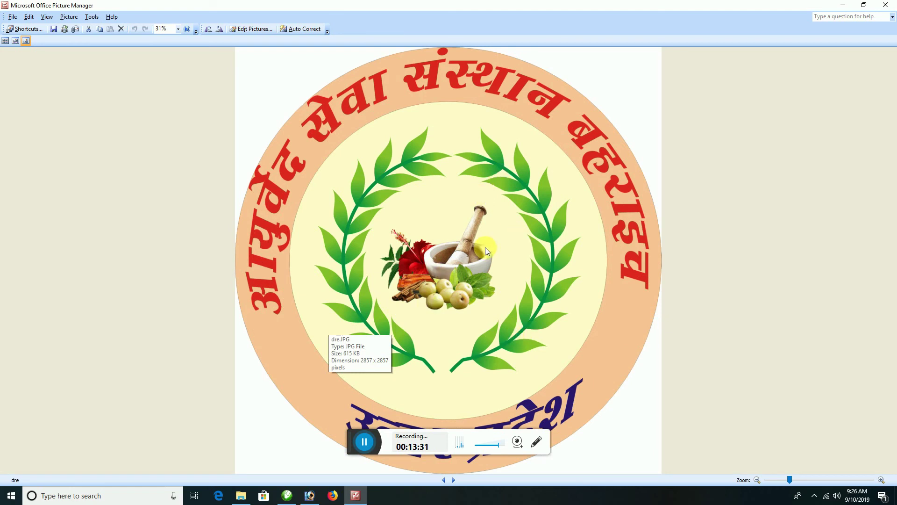
click(886, 5)
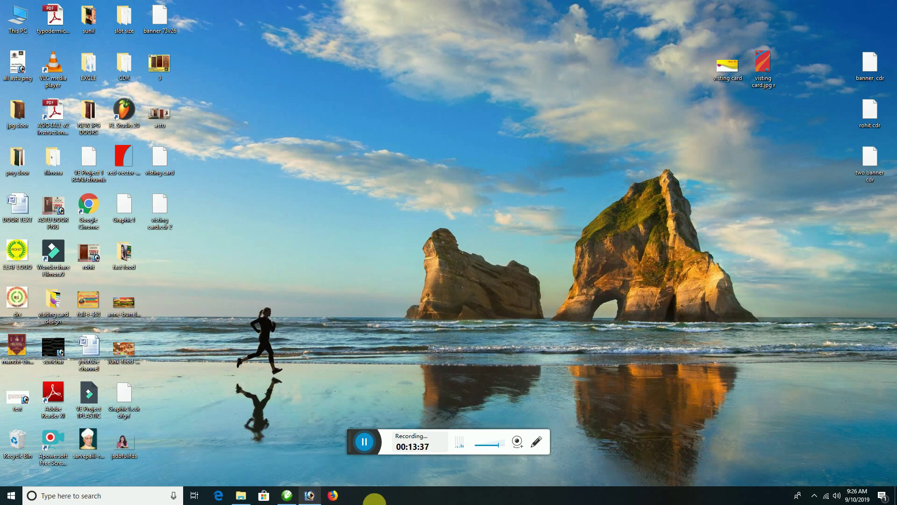
click(287, 495)
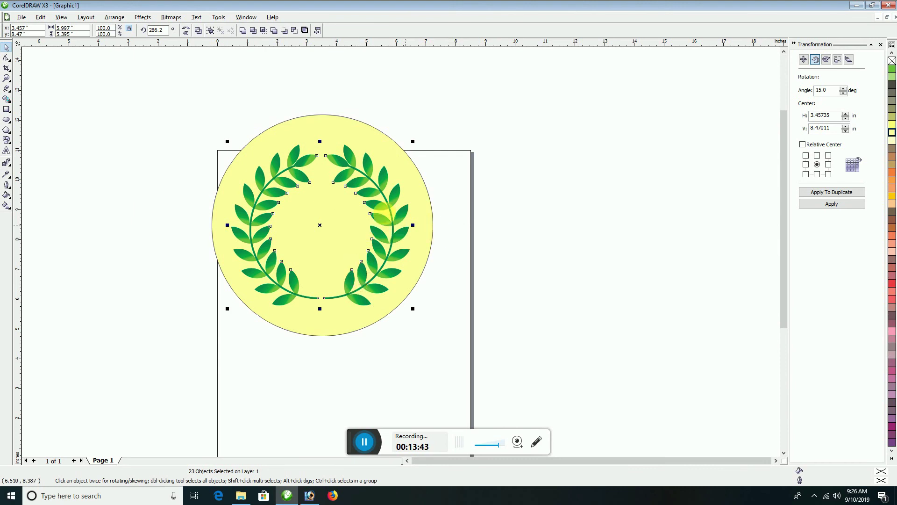
scroll(346, 178, up, 2)
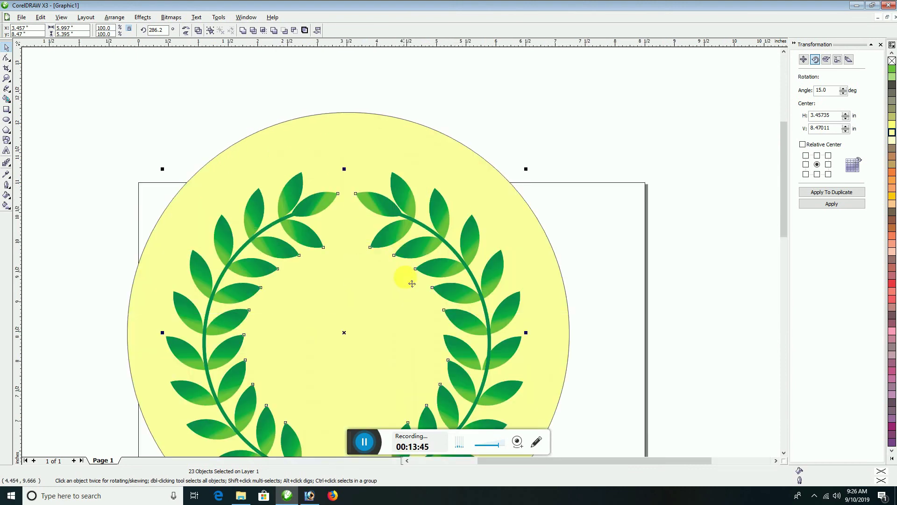
scroll(407, 251, up, 2)
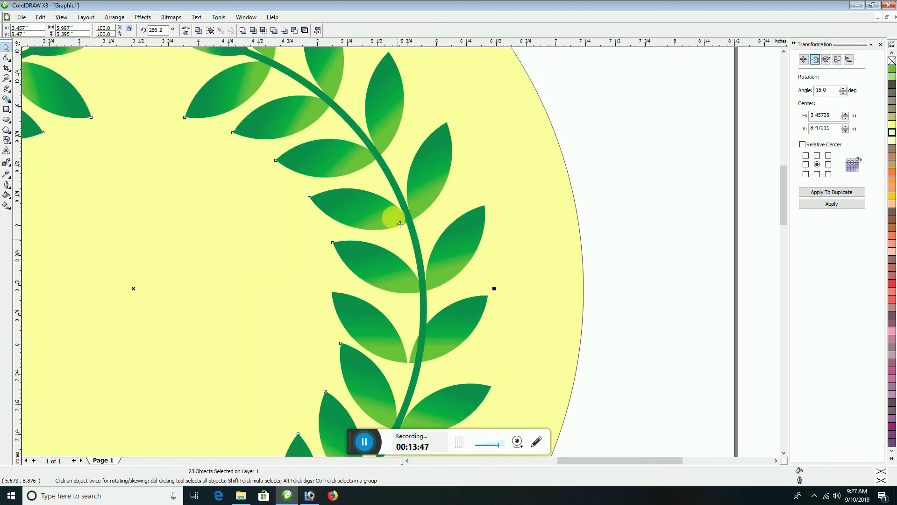
scroll(408, 259, down, 2)
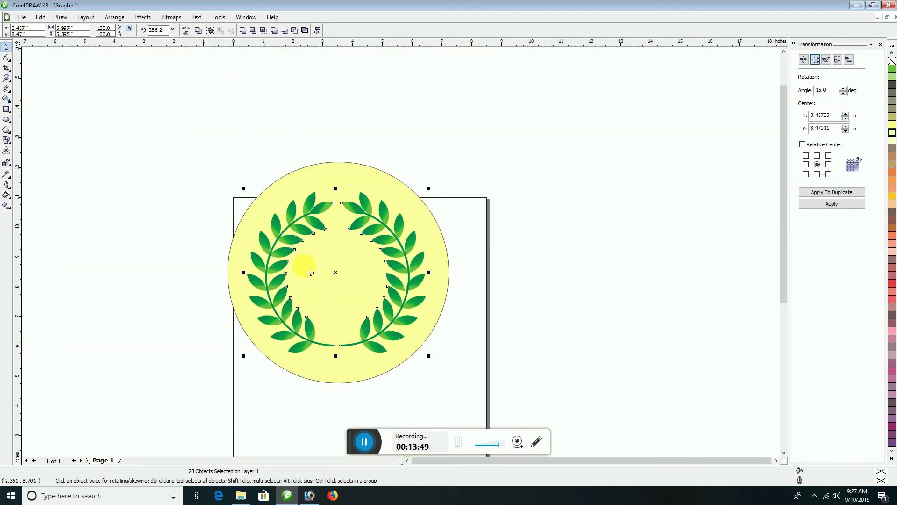